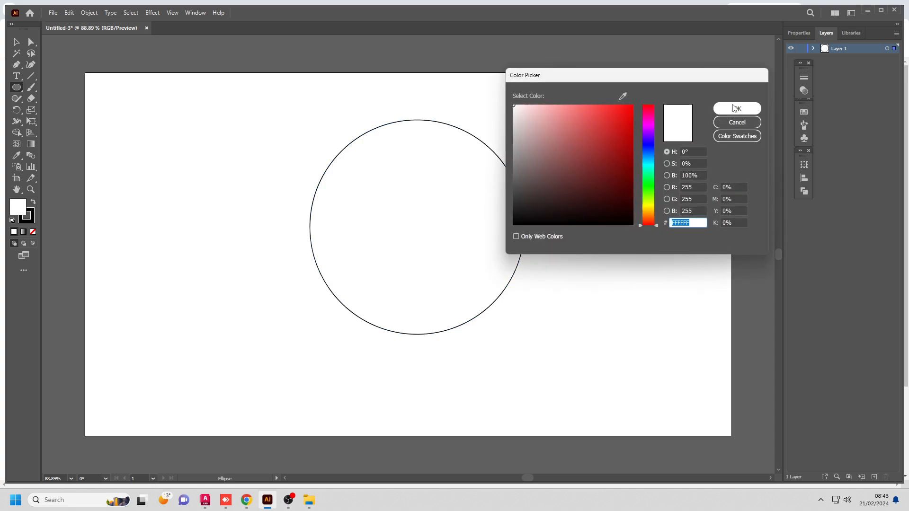
Fill the large circle with dark red (#891F1F)
click(736, 108)
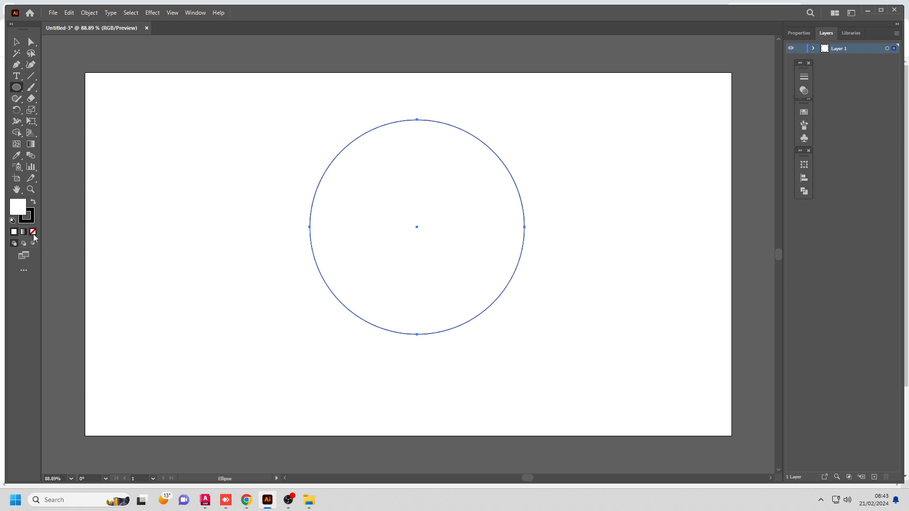
click(33, 232)
double_click(18, 210)
click(607, 161)
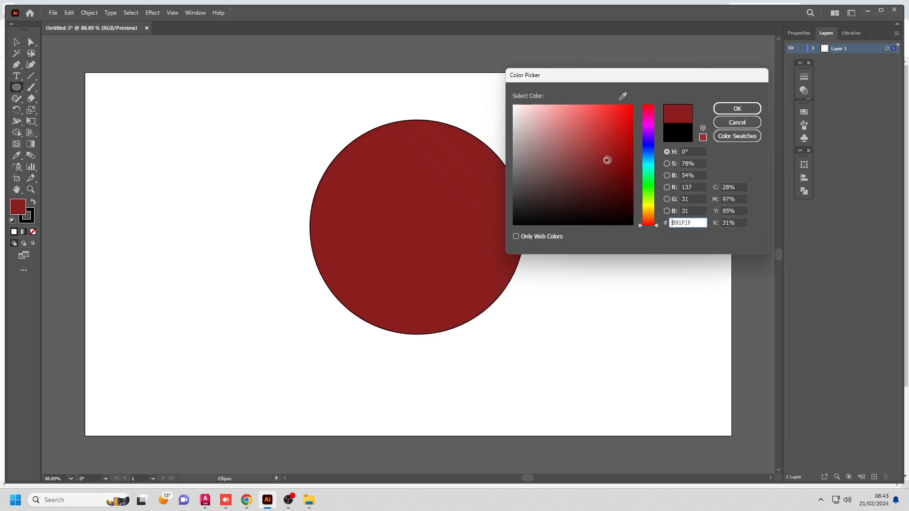
click(743, 112)
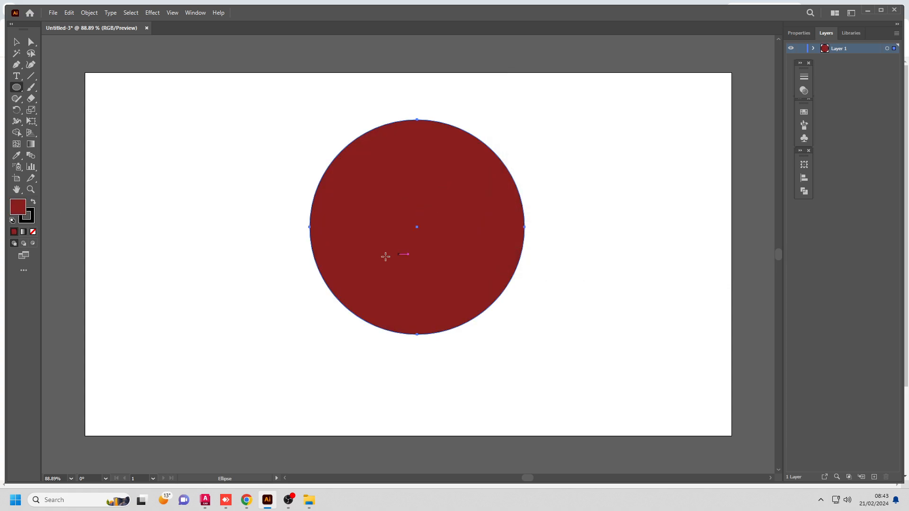
Remove the fill from the large circle and deselect it
click(33, 232)
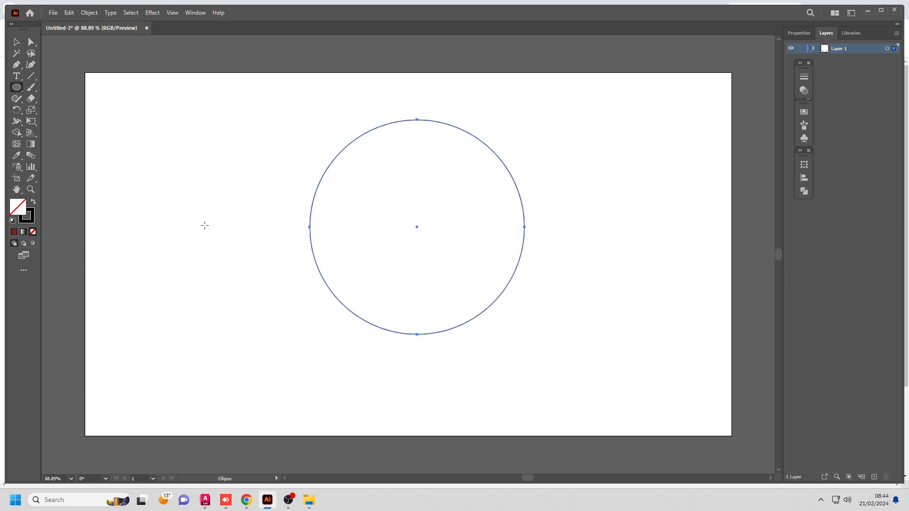
click(18, 43)
click(358, 188)
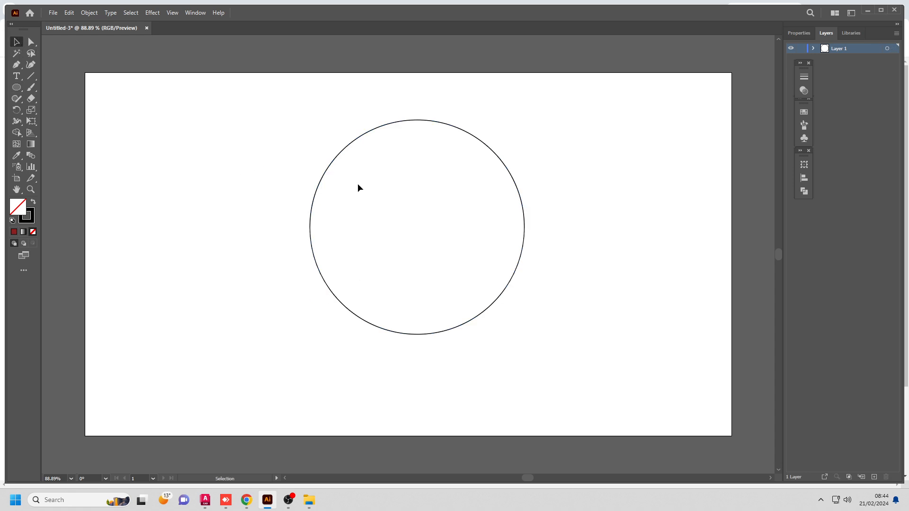
Draw a five-pointed star about 98 px wide to the upper left of the circle and fill it with red #FC0000
click(22, 92)
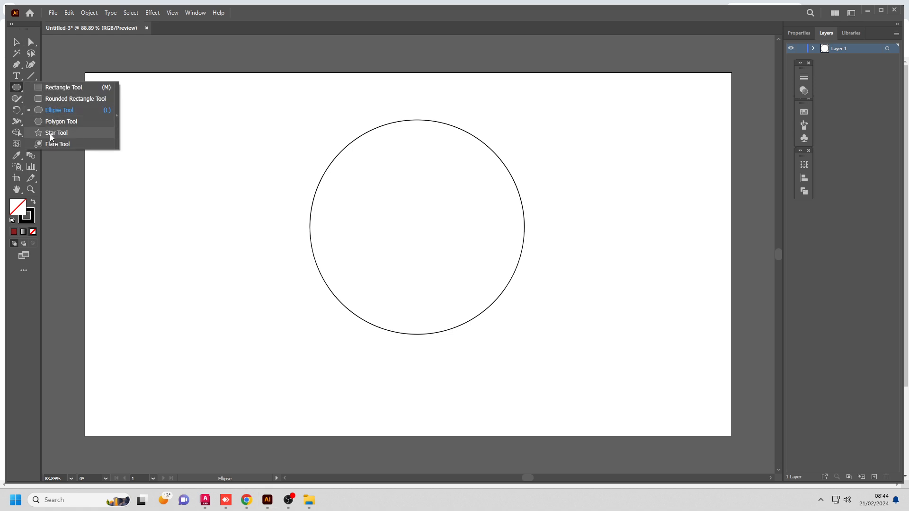
click(51, 134)
drag(189, 141, 203, 163)
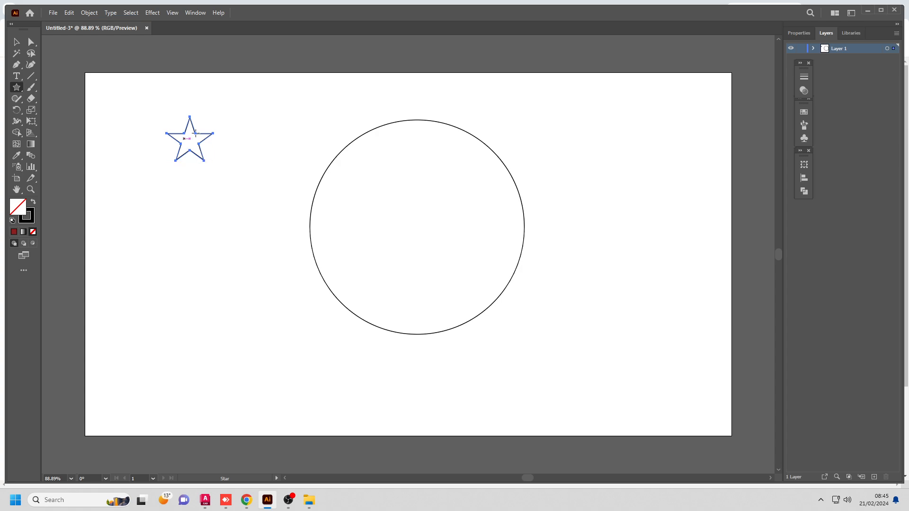
double_click(23, 209)
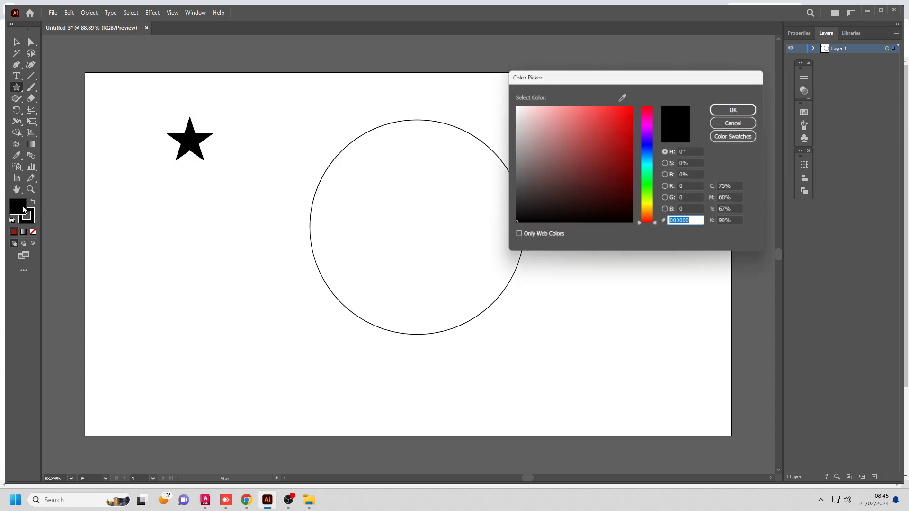
click(632, 106)
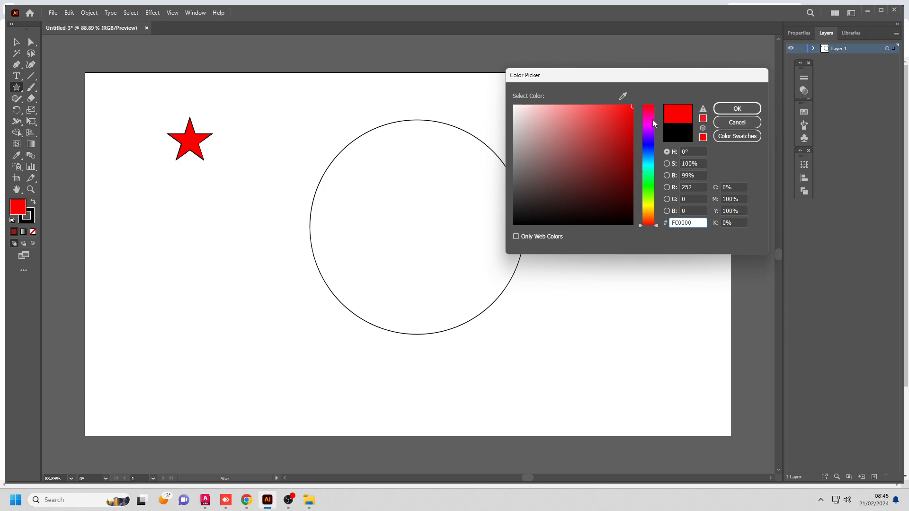
click(732, 109)
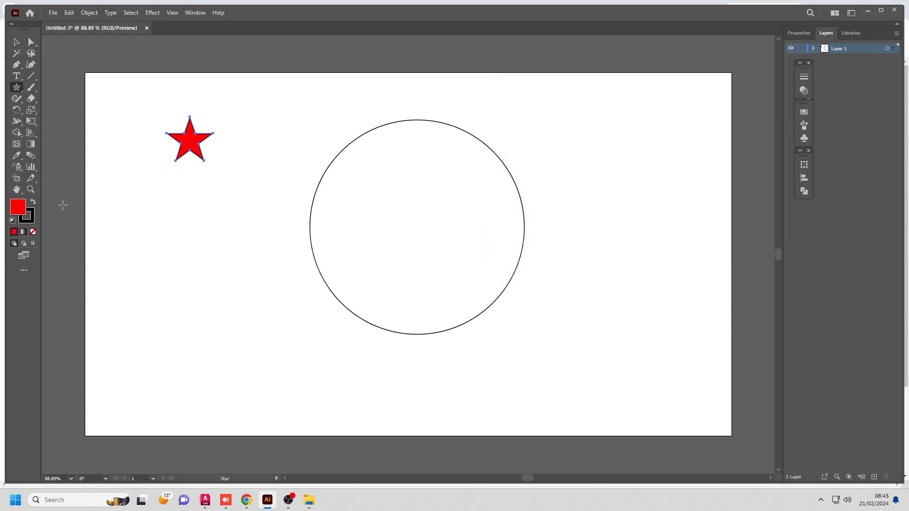
Remove the stroke from the red star and deselect it
click(31, 220)
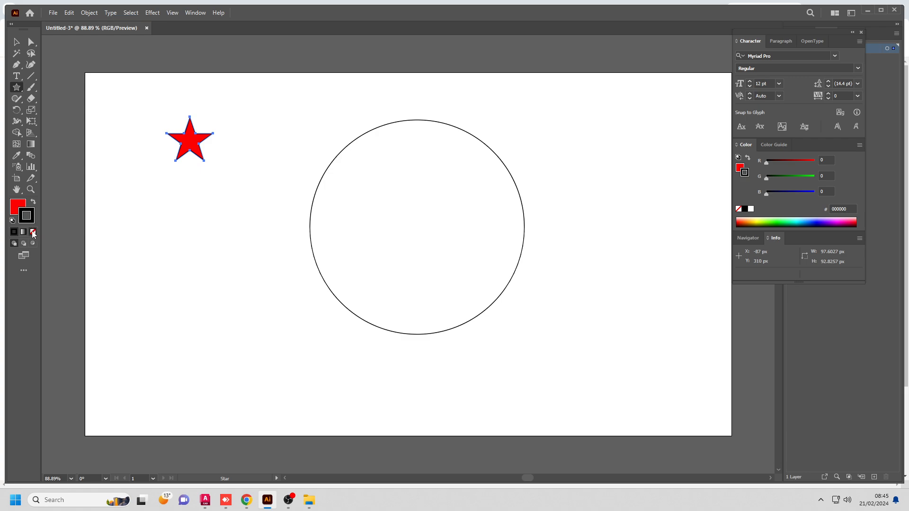
click(33, 232)
scroll(215, 139, up, 1)
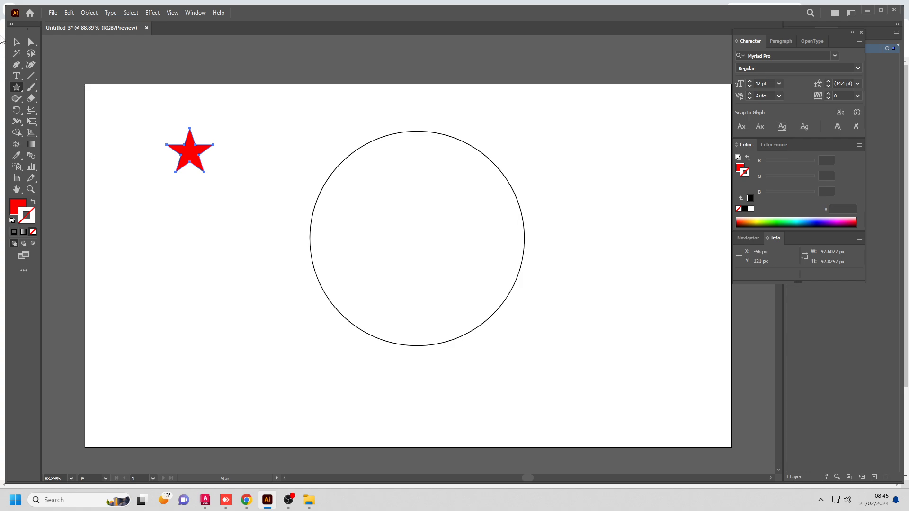
click(16, 42)
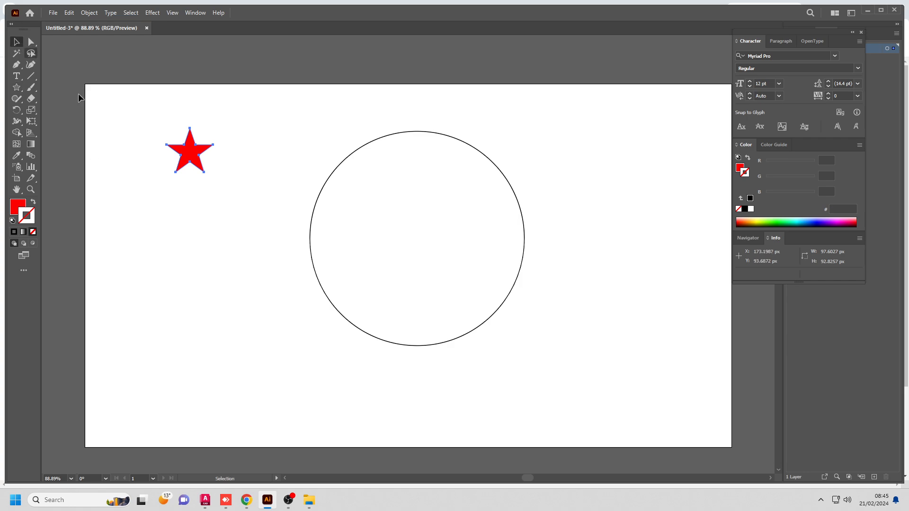
click(220, 221)
scroll(220, 222, up, 1)
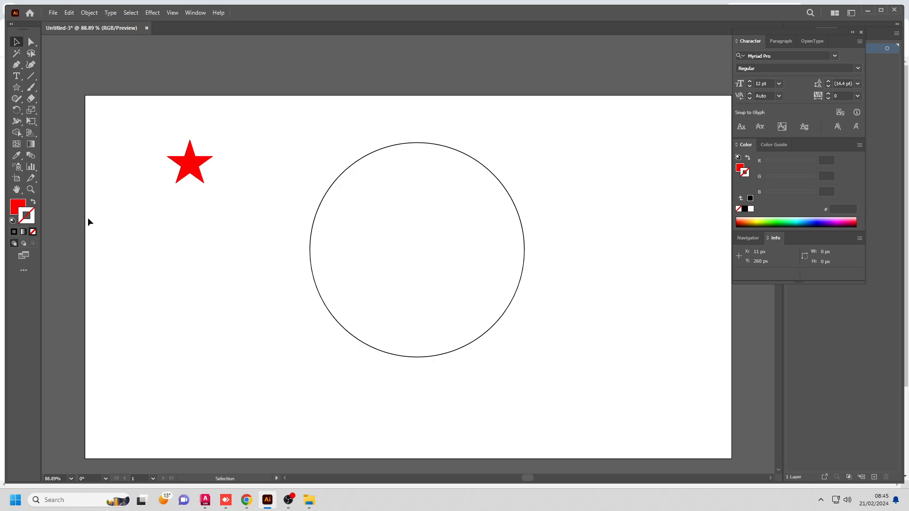
Try a white (#FFFFFF) stroke colour with nothing selected, and reset the stroke to none
double_click(25, 211)
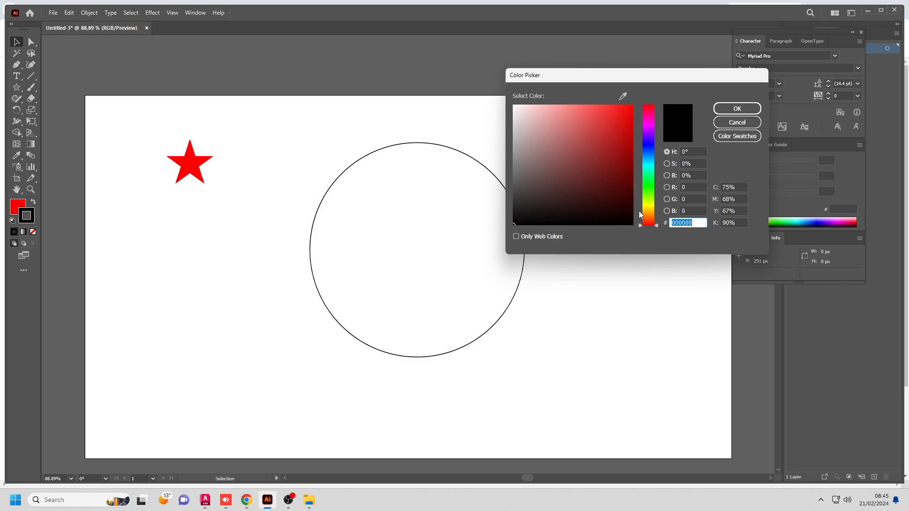
click(653, 204)
click(737, 108)
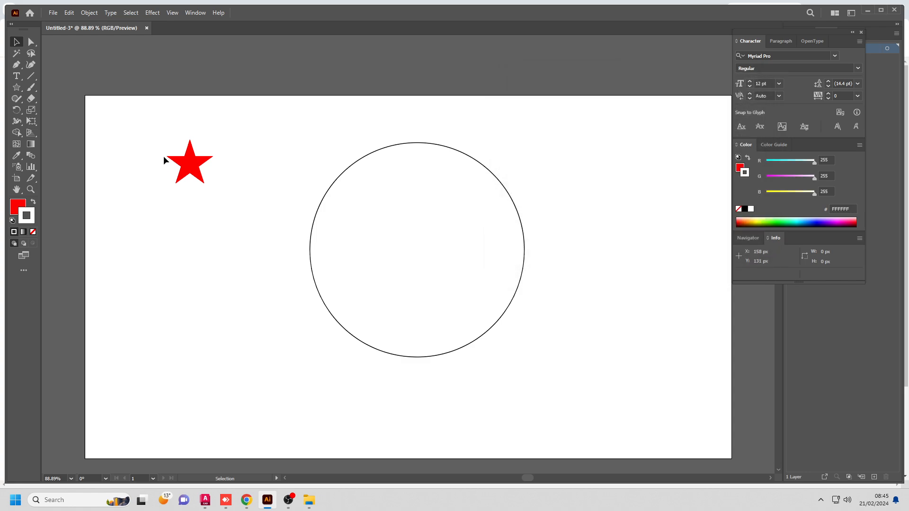
click(32, 232)
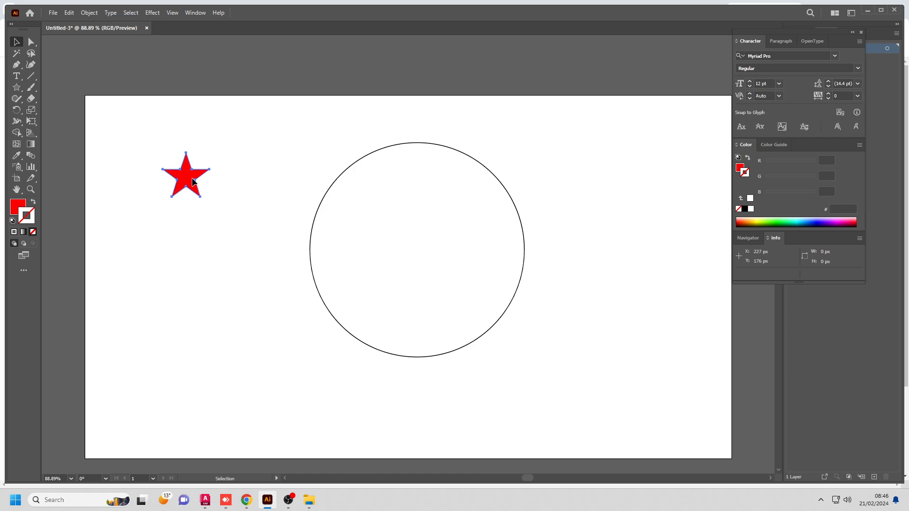
Move the red star slightly up and to the left on the artboard
drag(193, 181, 148, 146)
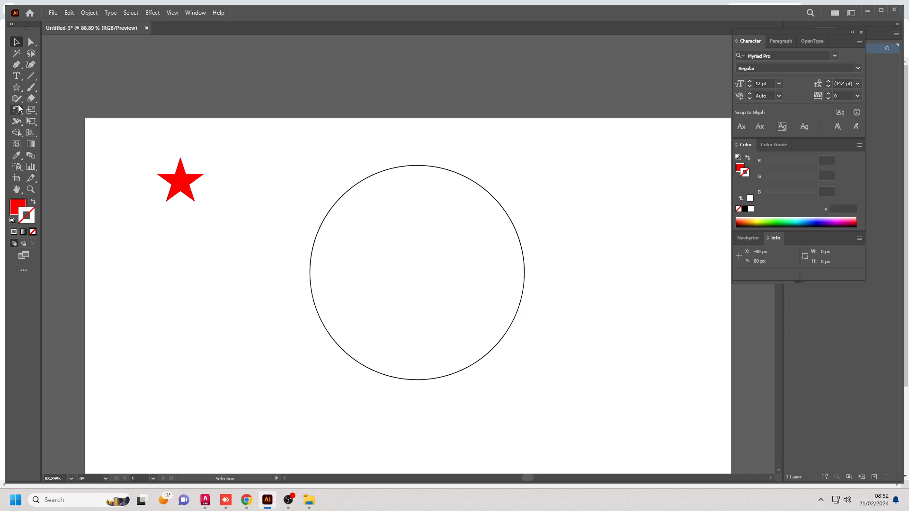
Try drawing line segments at the star, including one 100 px long at 45° from its lower-left point
click(31, 76)
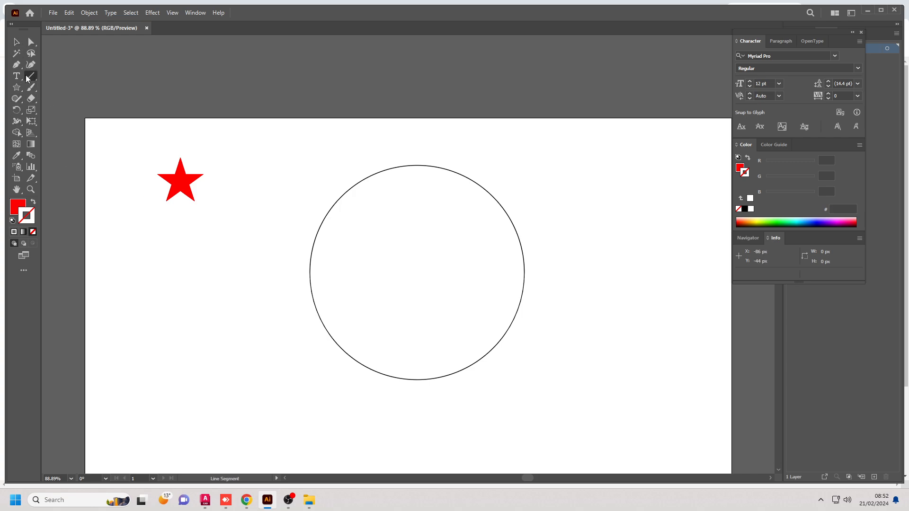
scroll(175, 216, up, 1)
drag(180, 202, 181, 228)
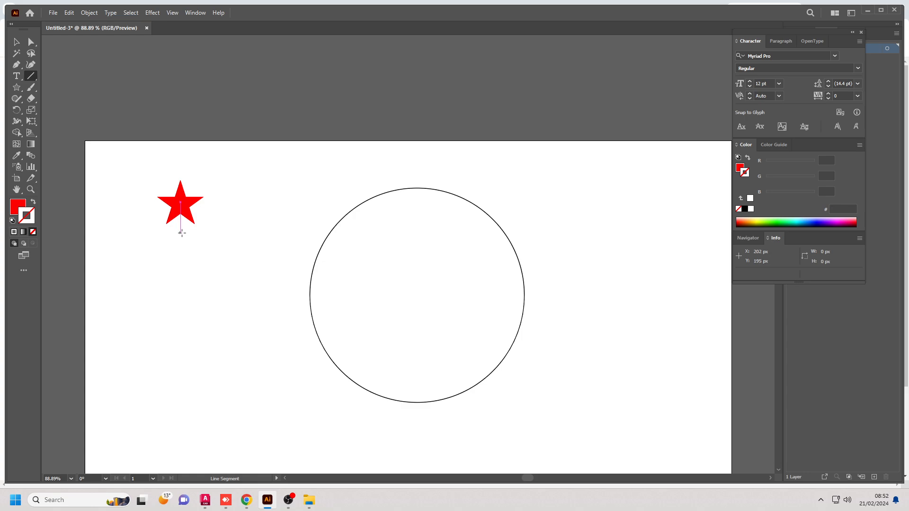
click(166, 225)
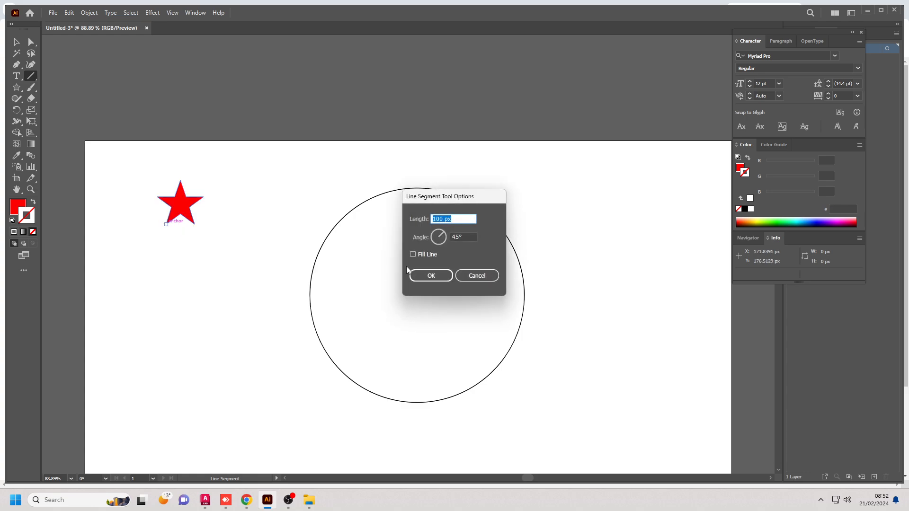
click(431, 276)
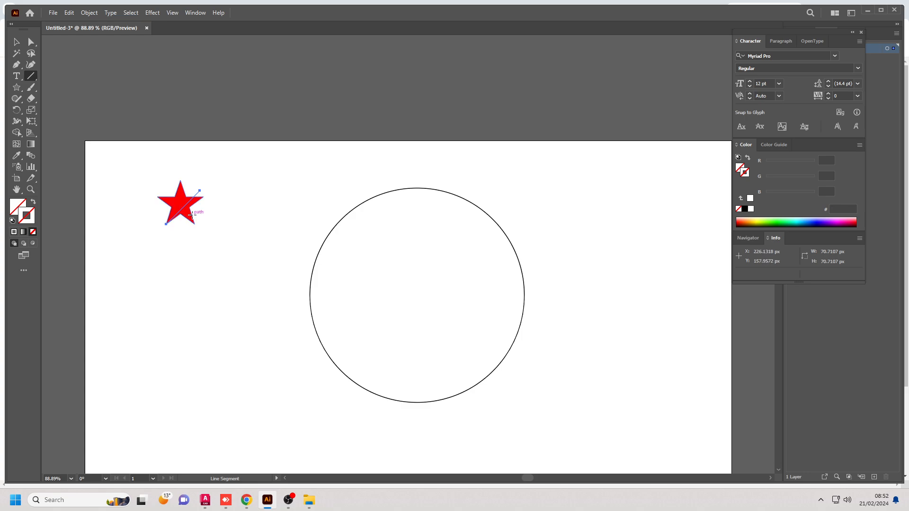
drag(200, 191, 211, 227)
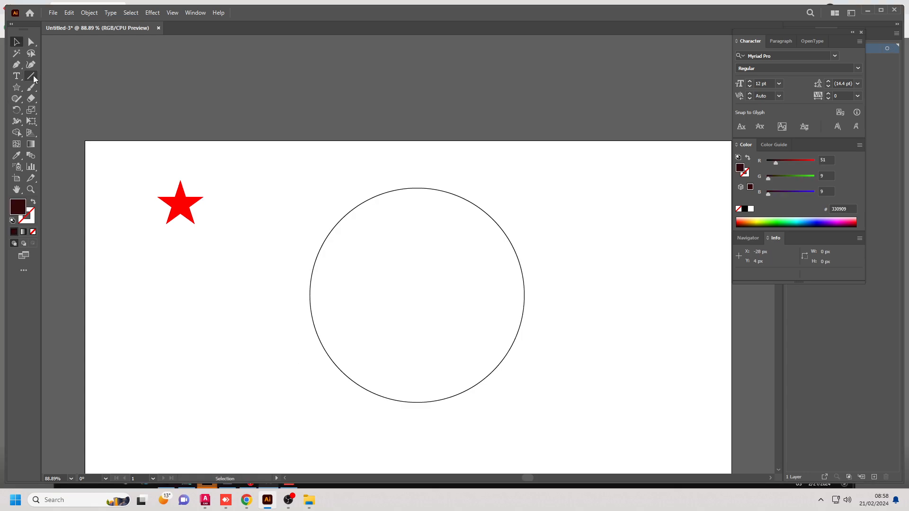
Draw a horizontal line about 60 px long joining the star's two lower points and set its fill colour to #190303
click(31, 76)
drag(167, 224, 194, 224)
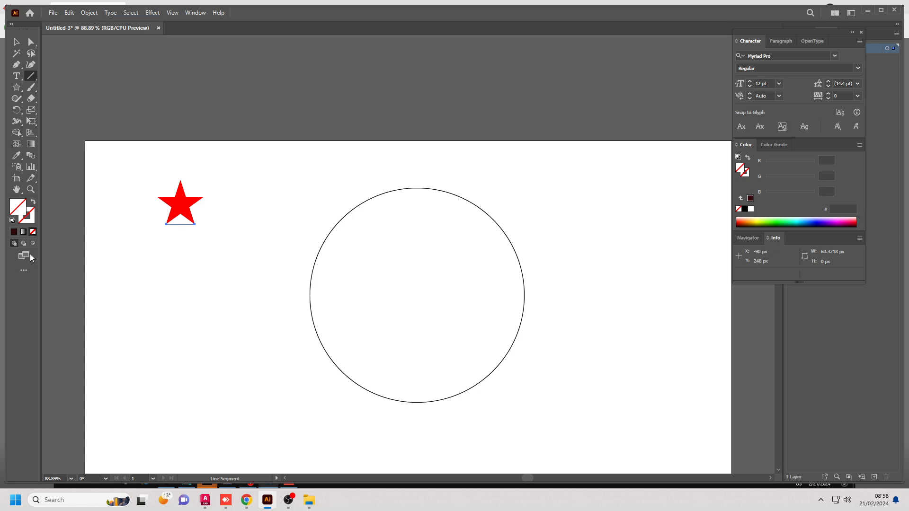
double_click(20, 211)
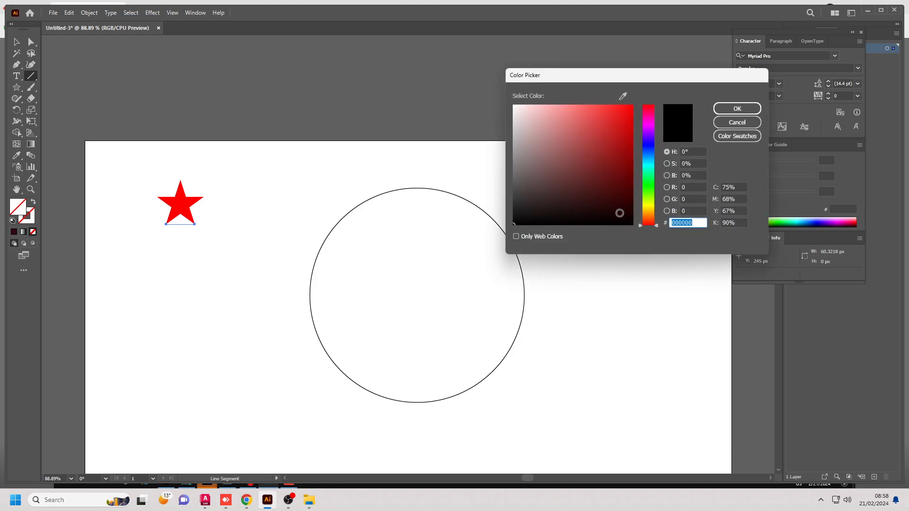
click(618, 213)
click(735, 109)
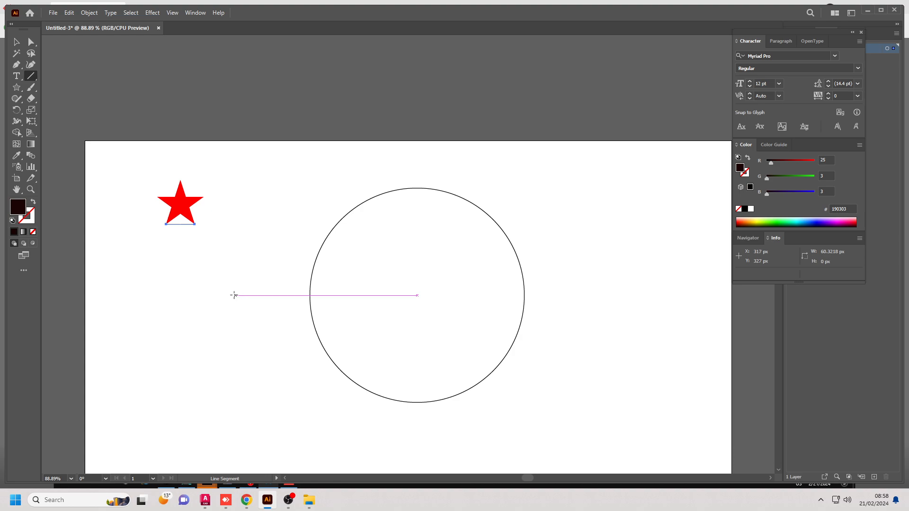
click(22, 46)
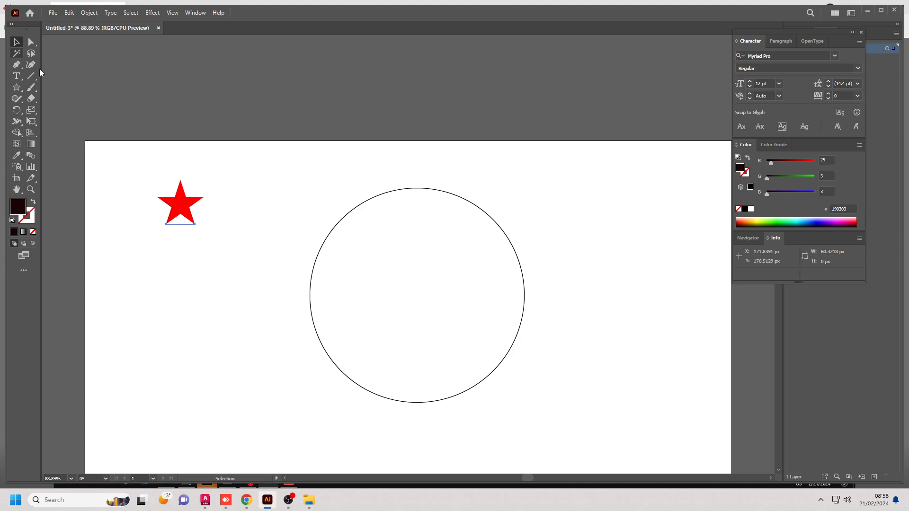
click(186, 261)
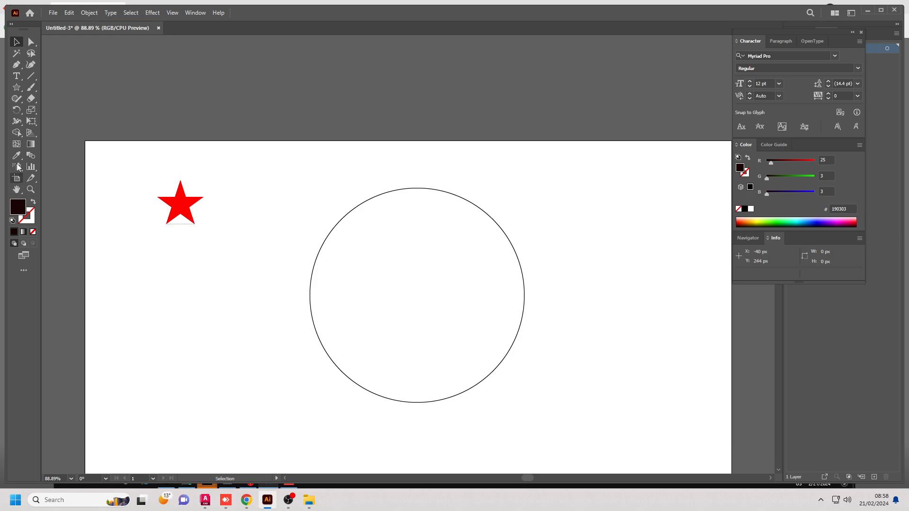
Draw a small filled circle about 14 px in diameter below the star
click(22, 92)
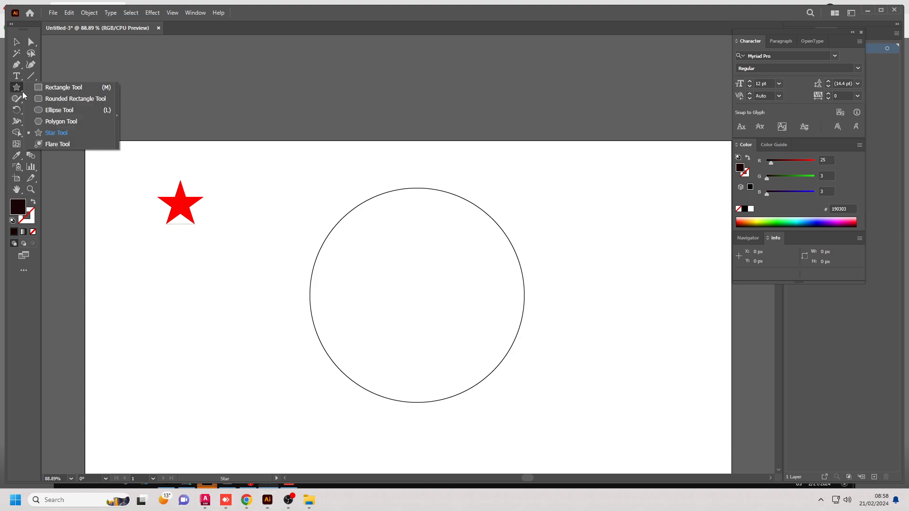
click(61, 110)
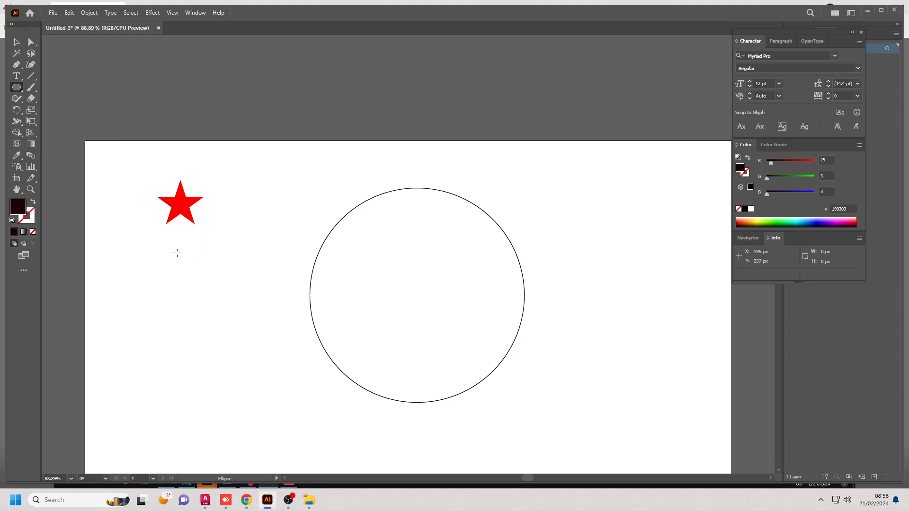
drag(177, 253, 181, 256)
scroll(181, 262, up, 1)
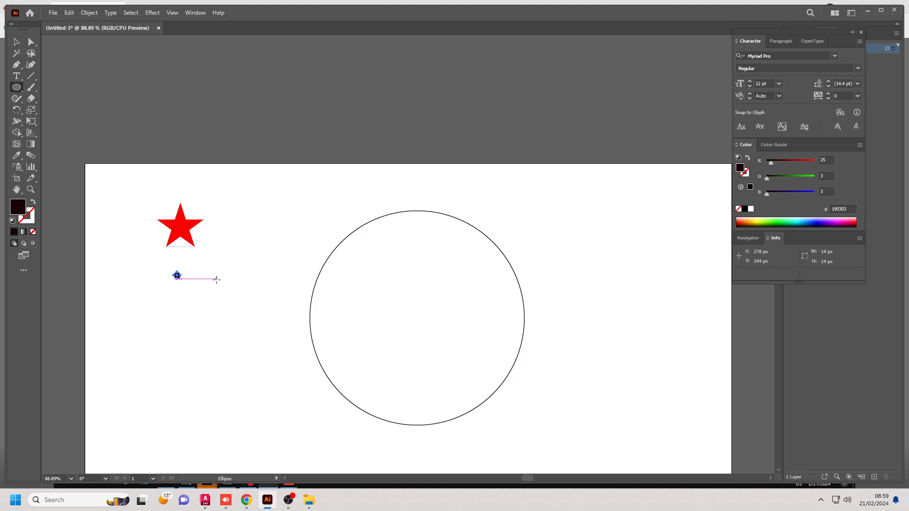
Move the small dark circle up to sit centred just beneath the line under the star, and deselect it
click(16, 43)
click(226, 303)
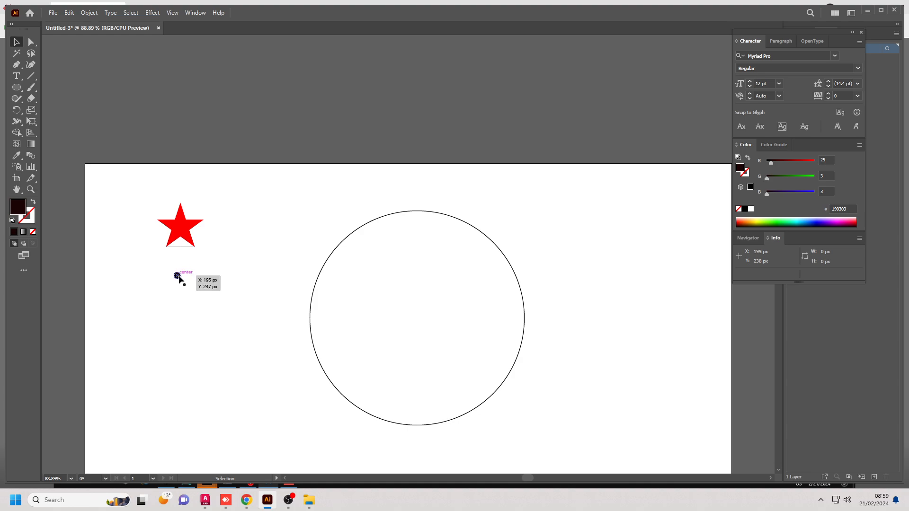
drag(177, 275, 181, 250)
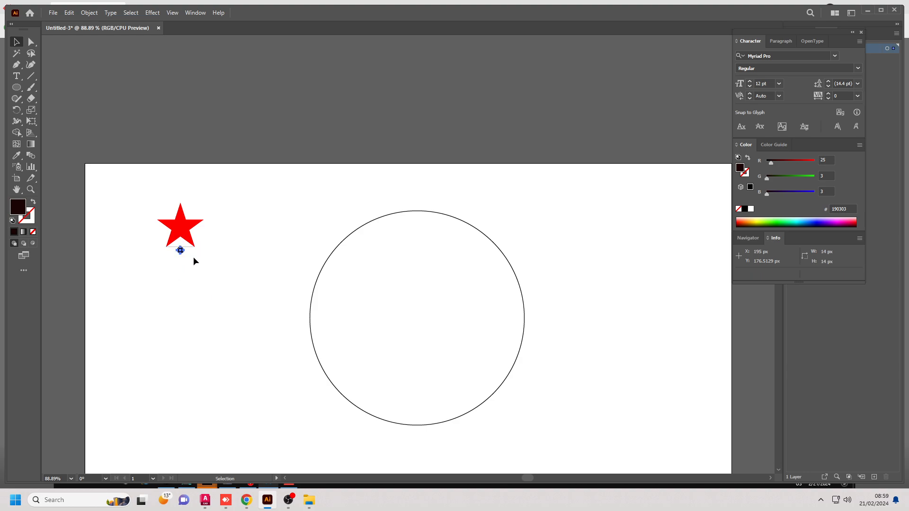
click(228, 263)
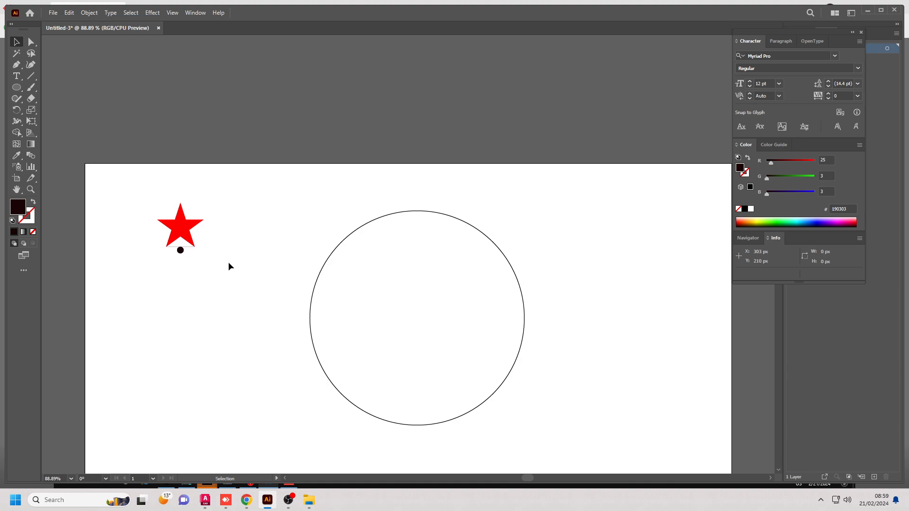
Cut the horizontal line joining the star's two lower points out of the artwork
click(189, 248)
right_click(190, 250)
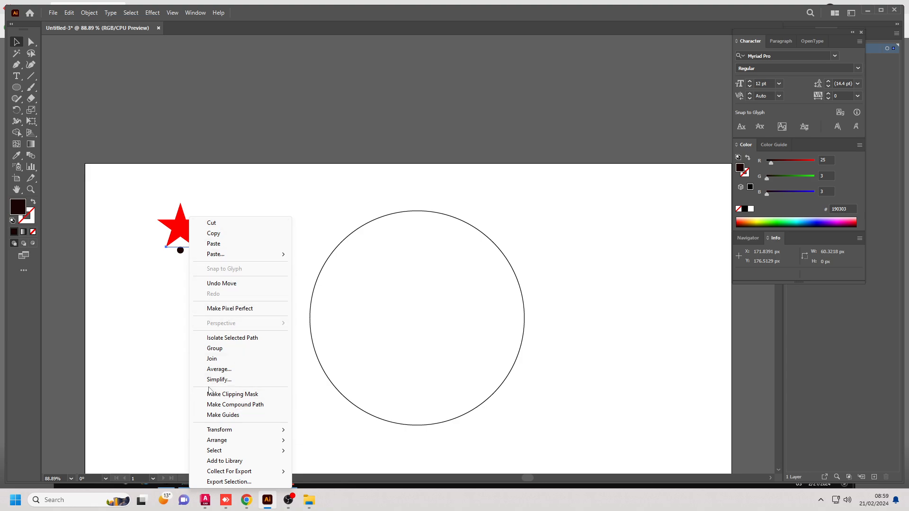
click(142, 317)
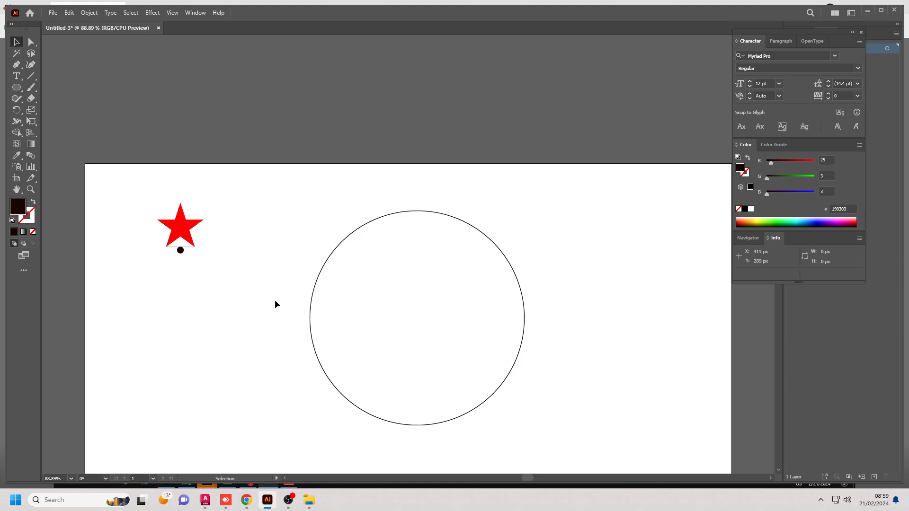
Group the red star with the small dark circle beneath it, and reselect the resulting group
scroll(189, 256, up, 1)
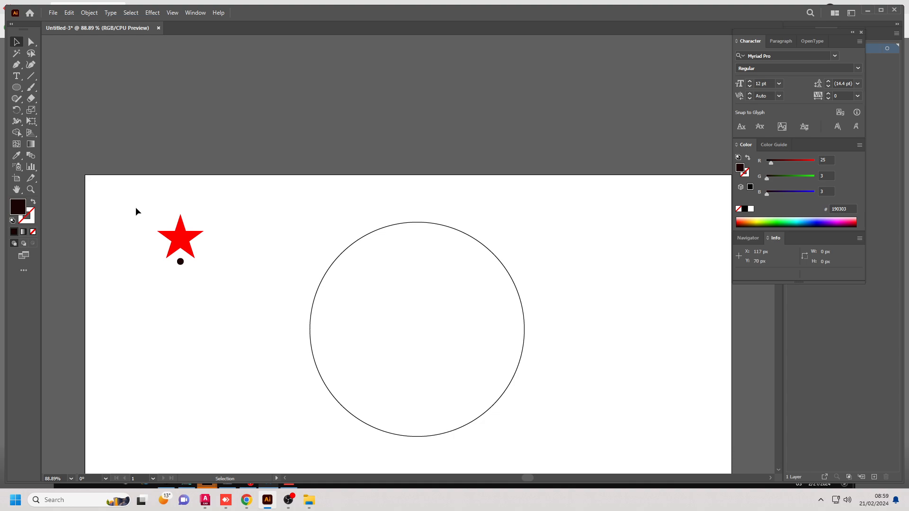
drag(133, 198, 231, 296)
right_click(186, 236)
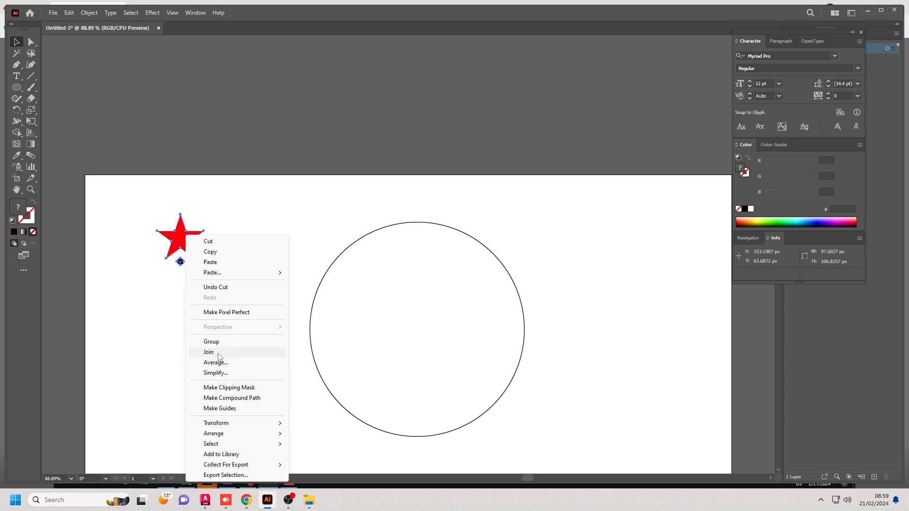
click(221, 341)
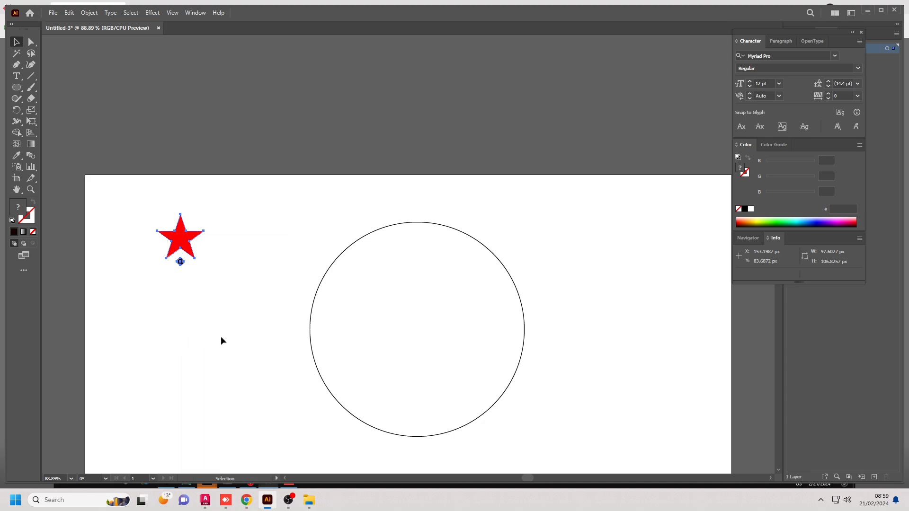
click(207, 265)
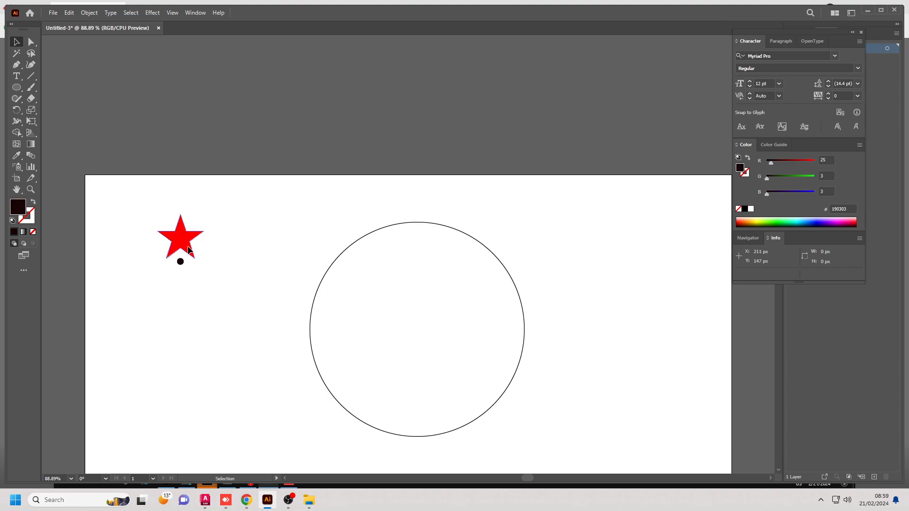
mouse_move(186, 248)
mouse_down()
mouse_move(194, 252)
mouse_move(180, 242)
mouse_up()
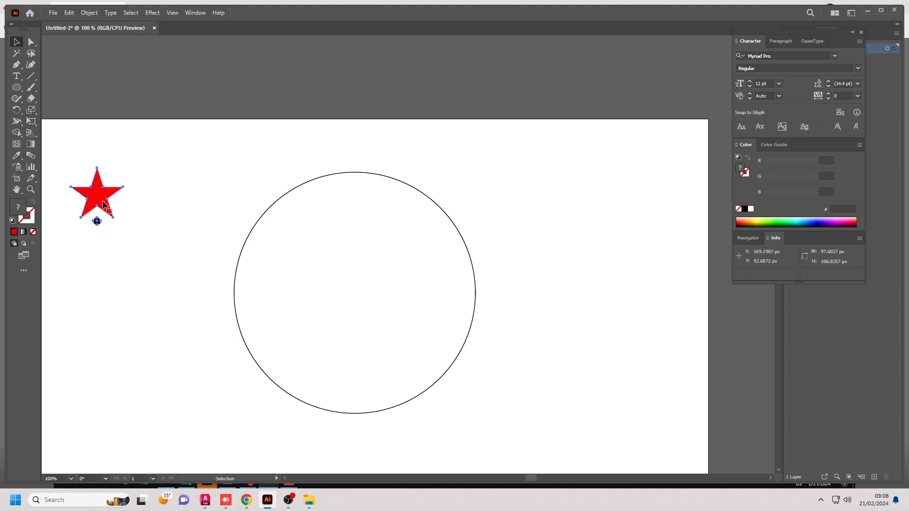
Apply a Transform effect to the star group with 20 copies, a rotation angle of 360/20 and the bottom-centre reference point
right_click(101, 197)
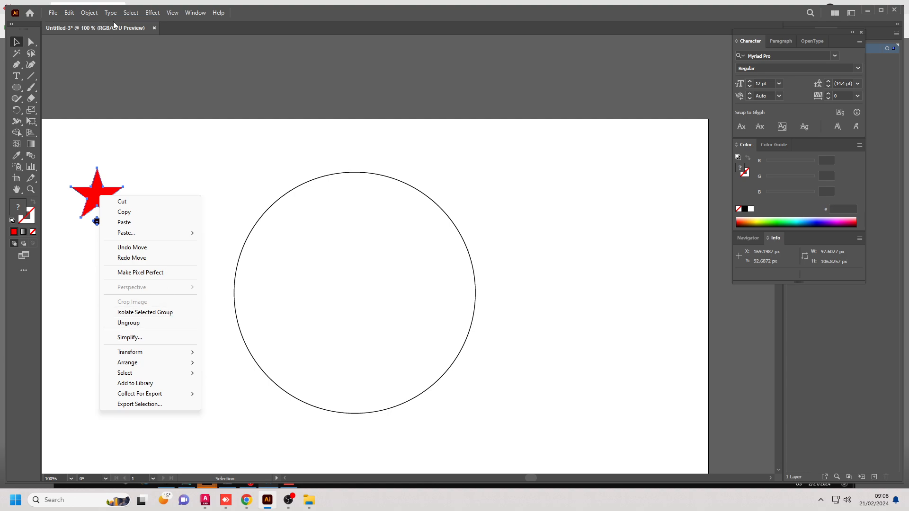
click(158, 15)
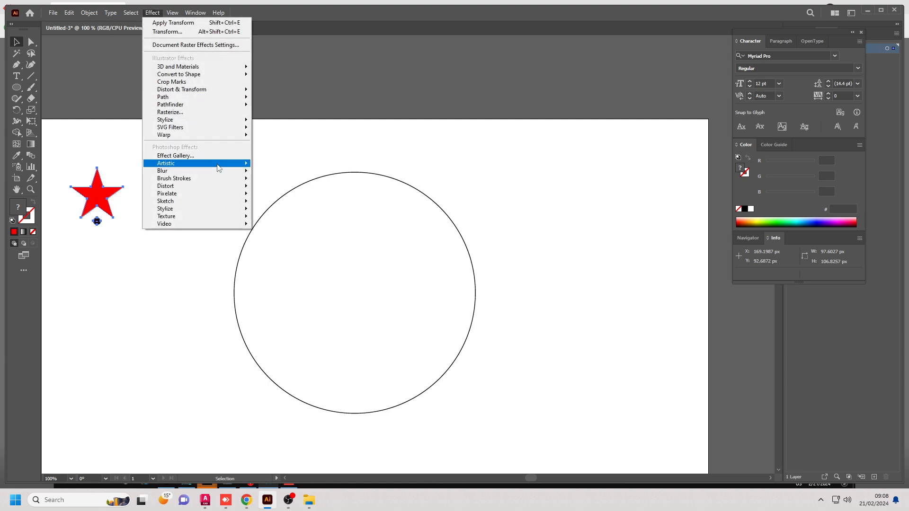
mouse_move(222, 90)
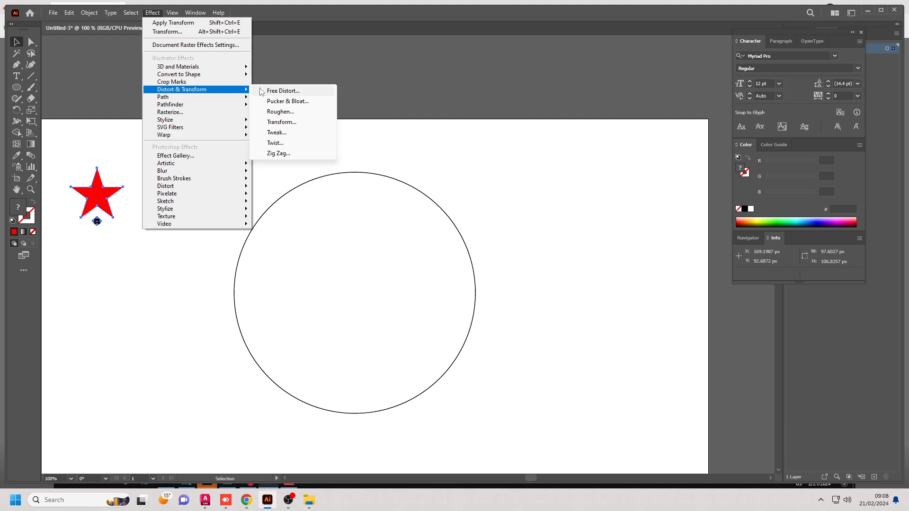
click(280, 123)
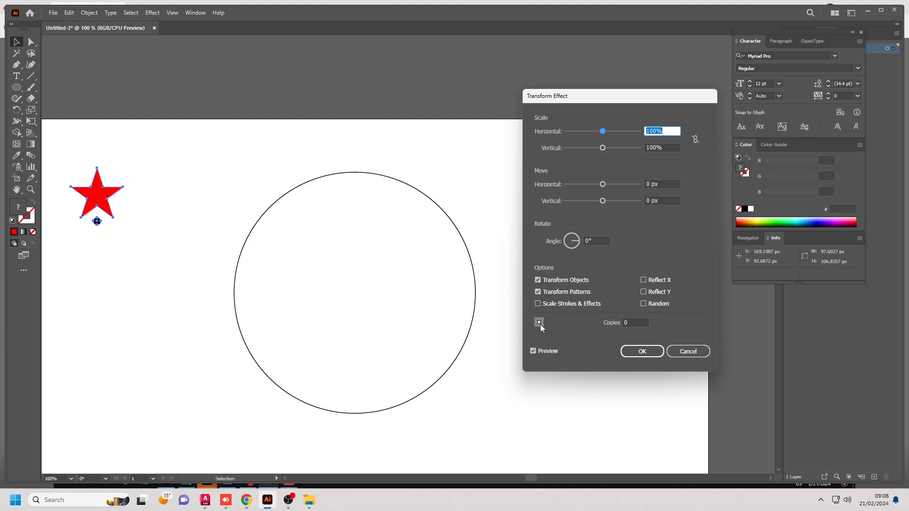
click(634, 322)
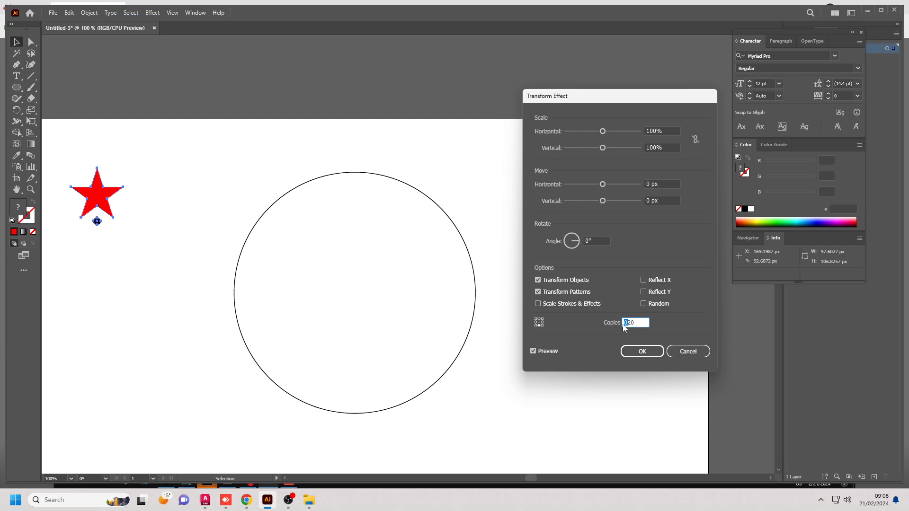
click(595, 240)
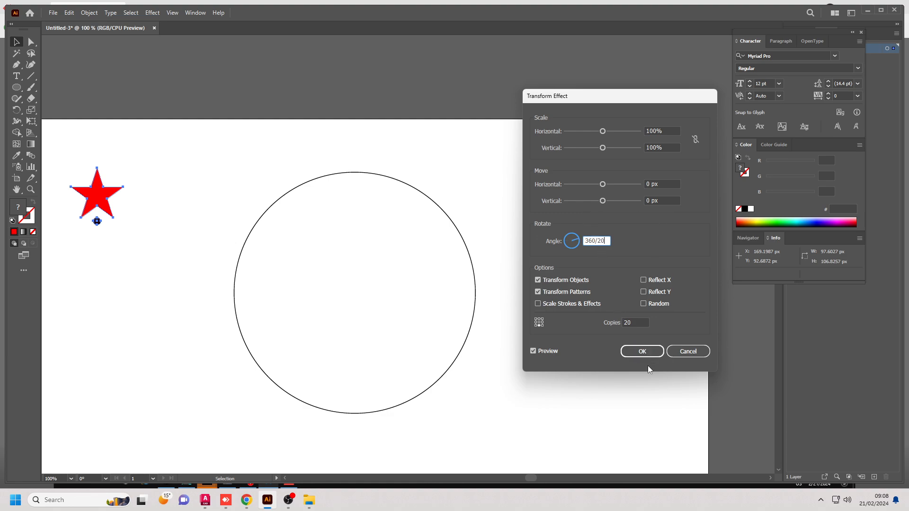
click(643, 351)
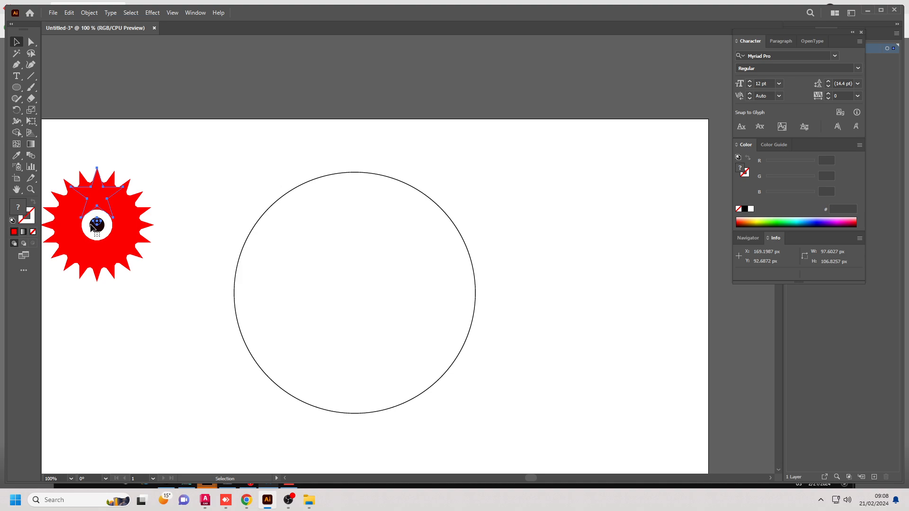
Move the rotated star pattern to the centre of the large circle and isolate its group
mouse_move(97, 224)
mouse_down()
mouse_move(118, 239)
mouse_move(321, 256)
mouse_move(365, 296)
mouse_move(355, 290)
mouse_move(357, 227)
mouse_move(354, 296)
mouse_up()
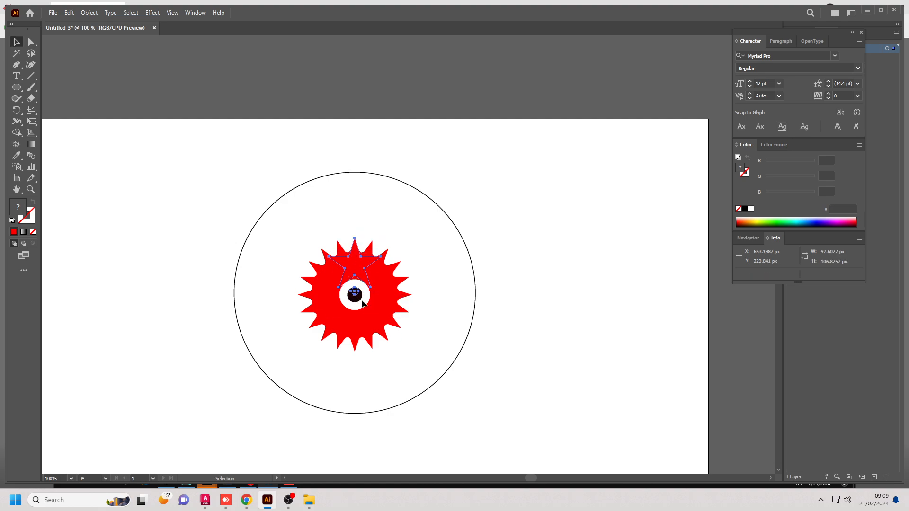
right_click(360, 268)
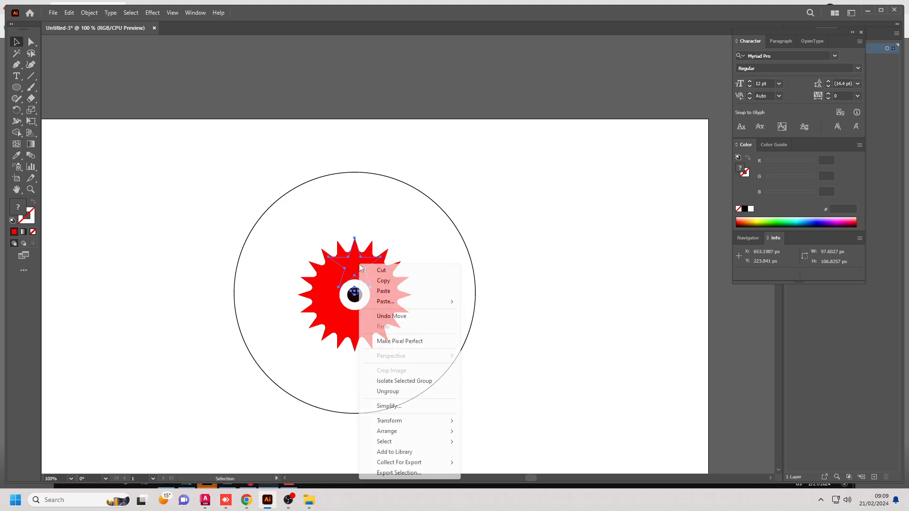
click(418, 382)
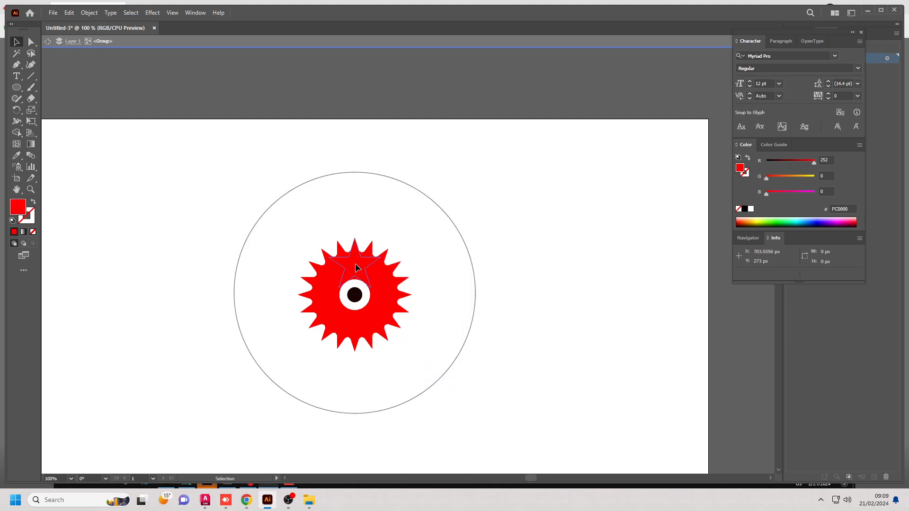
Move the original star straight up above the large circle so the copies form a ring around it, and deselect it
drag(355, 260, 350, 148)
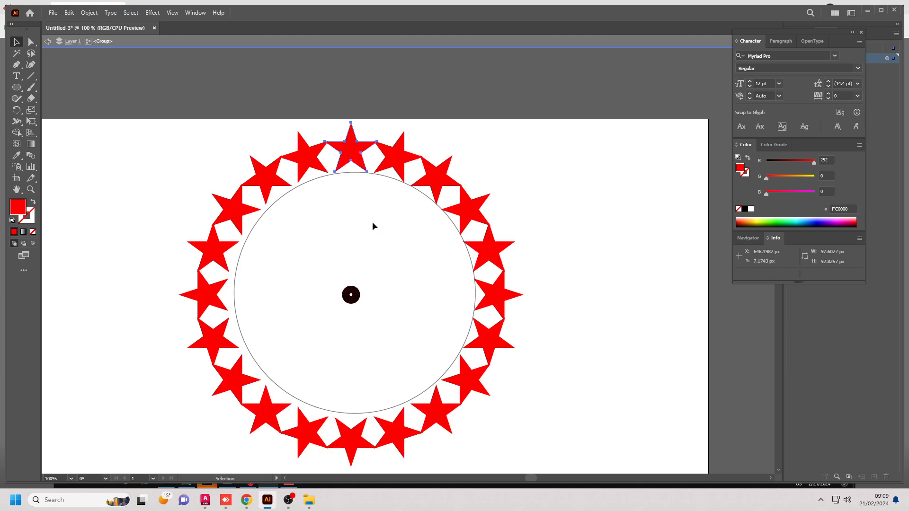
drag(351, 145, 351, 143)
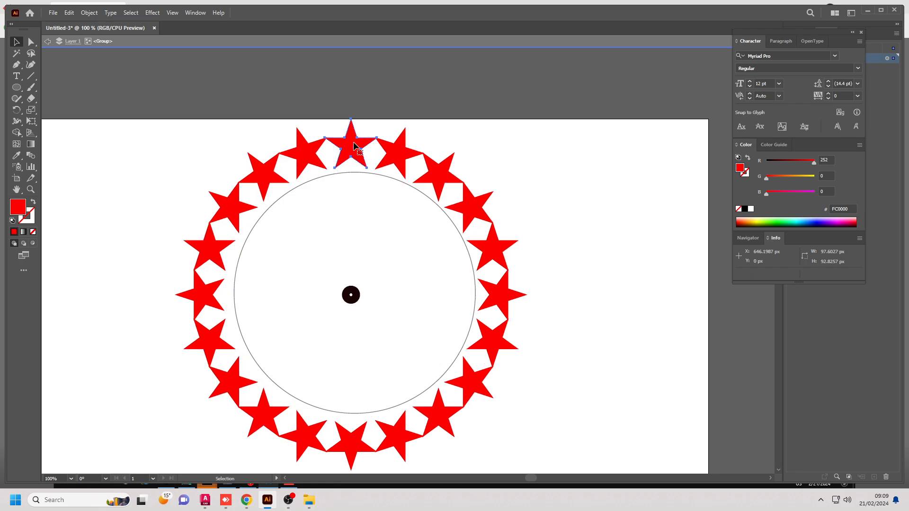
scroll(359, 258, down, 5)
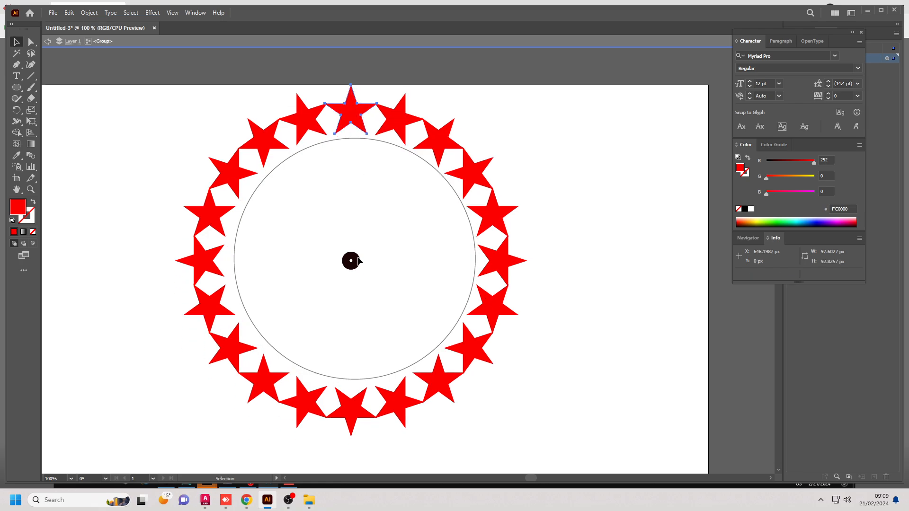
scroll(360, 264, up, 2)
click(180, 107)
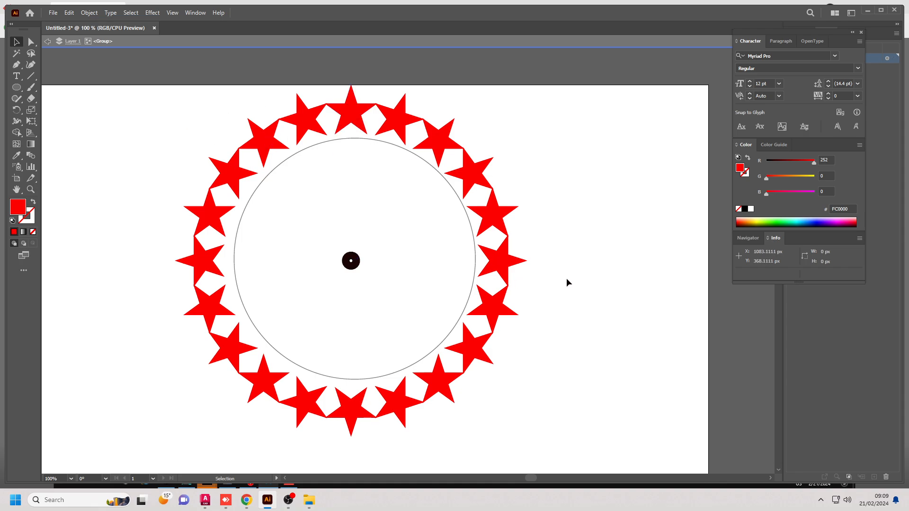
Leave isolation mode and select the whole star ring group
click(152, 12)
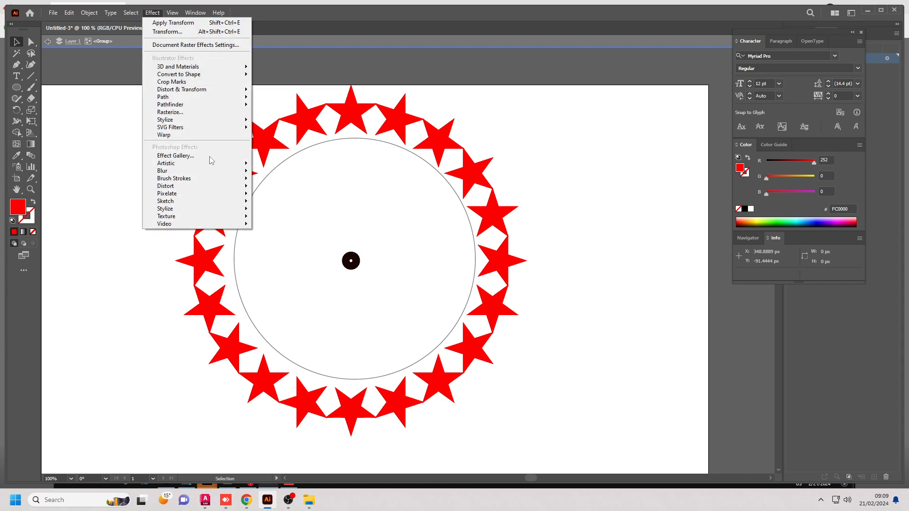
mouse_move(224, 94)
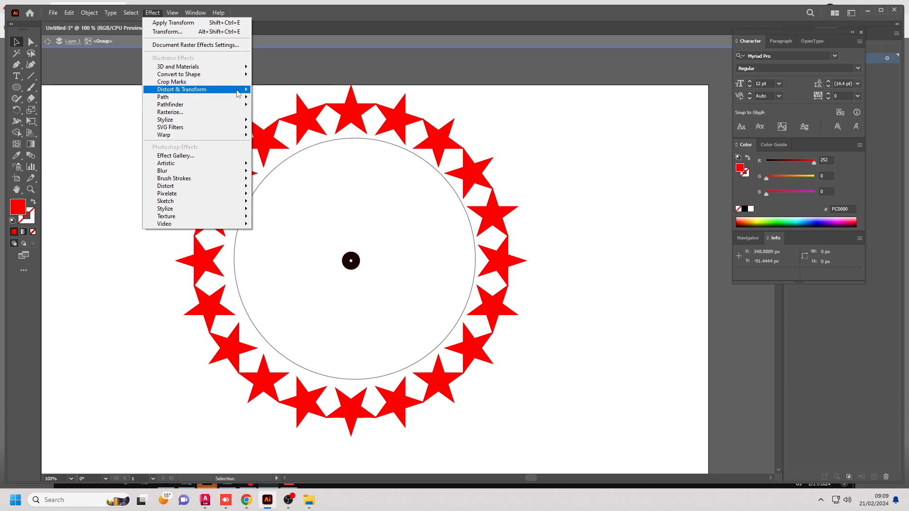
click(120, 129)
double_click(227, 117)
click(268, 136)
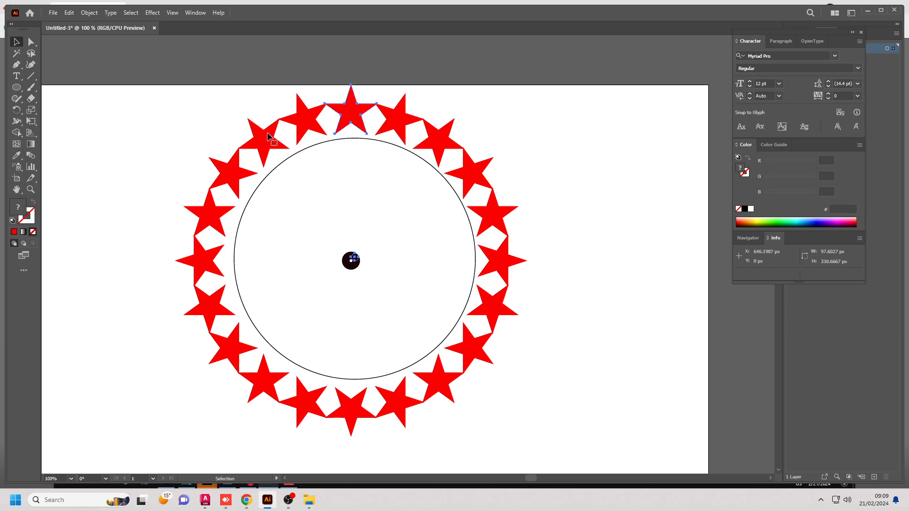
scroll(317, 178, down, 1)
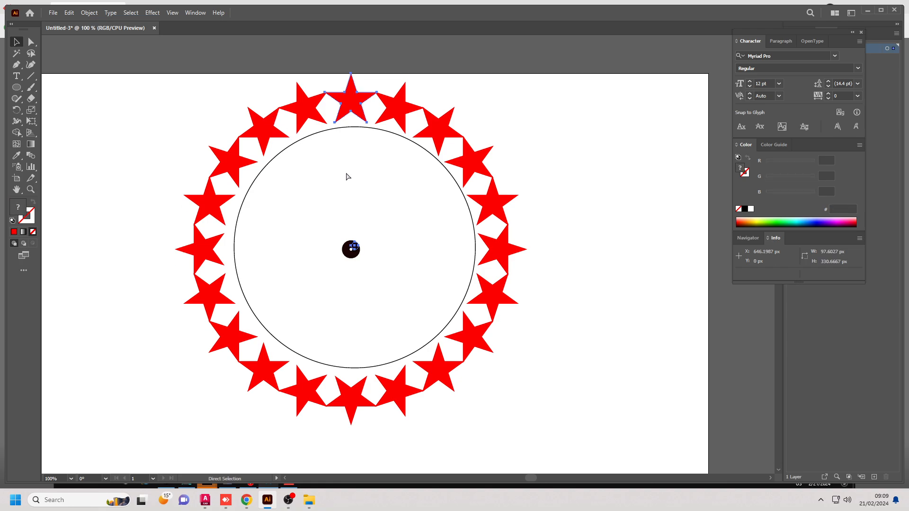
Undo the star and group moves back to the compact pattern beside the large circle
key(ctrl+z)
key(ctrl+z)
drag(279, 189, 309, 213)
key(ctrl+z)
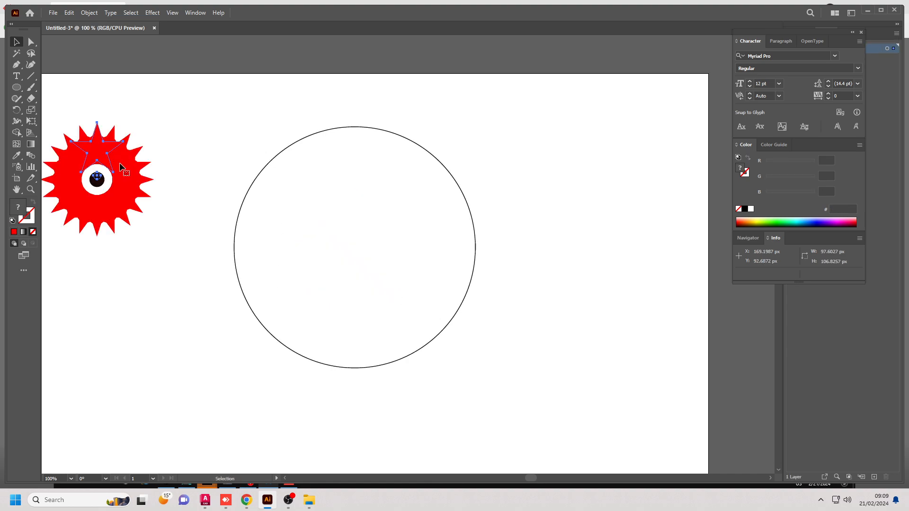
scroll(124, 173, down, 1)
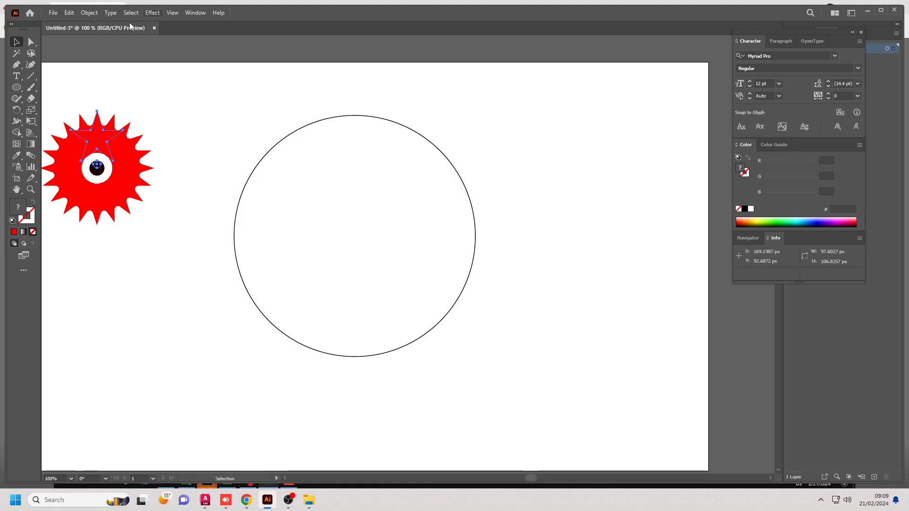
click(153, 13)
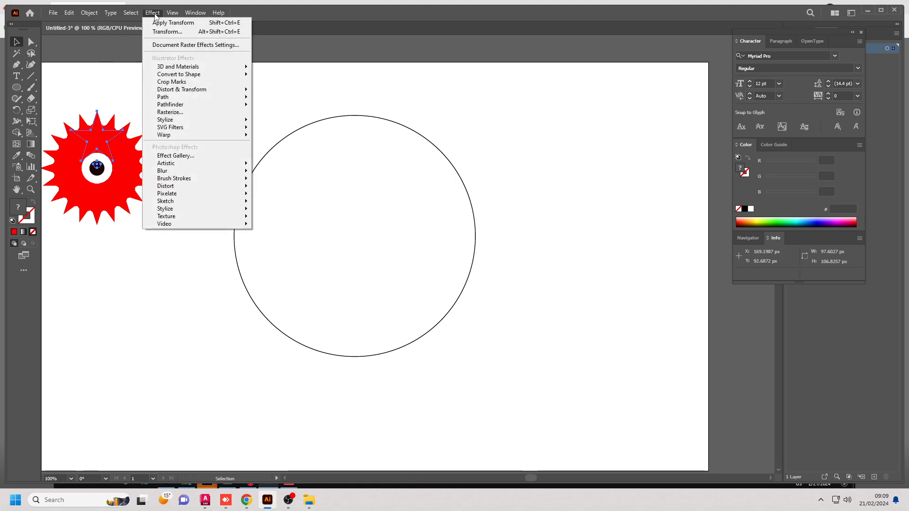
mouse_move(229, 89)
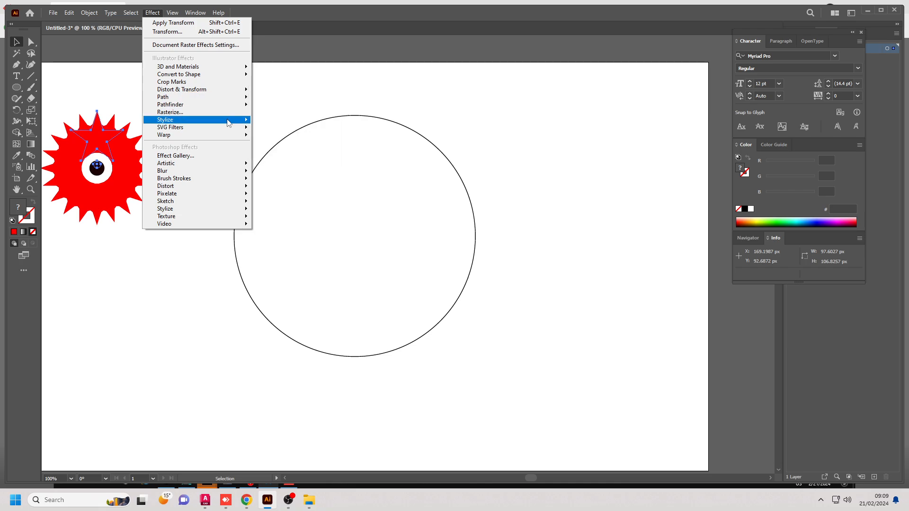
click(269, 222)
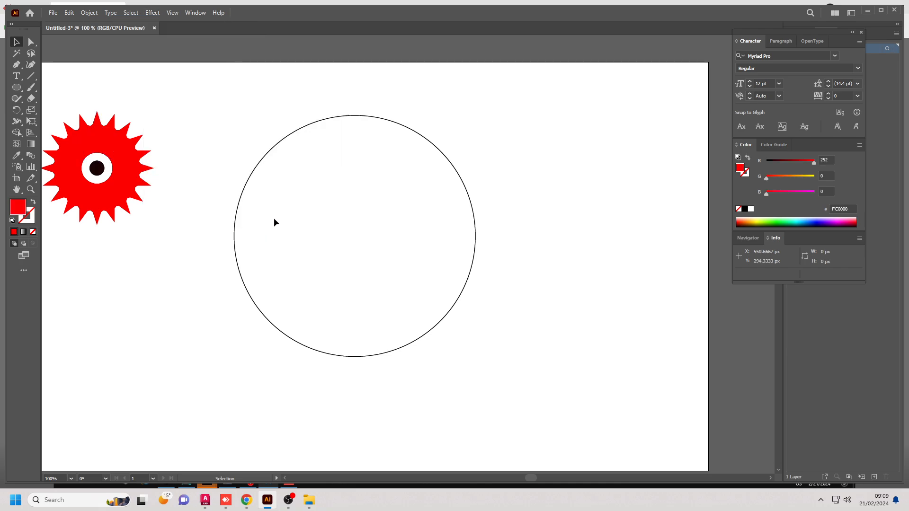
Move the compact star pattern into the middle of the large circle again and isolate the group
click(150, 165)
drag(99, 171, 357, 240)
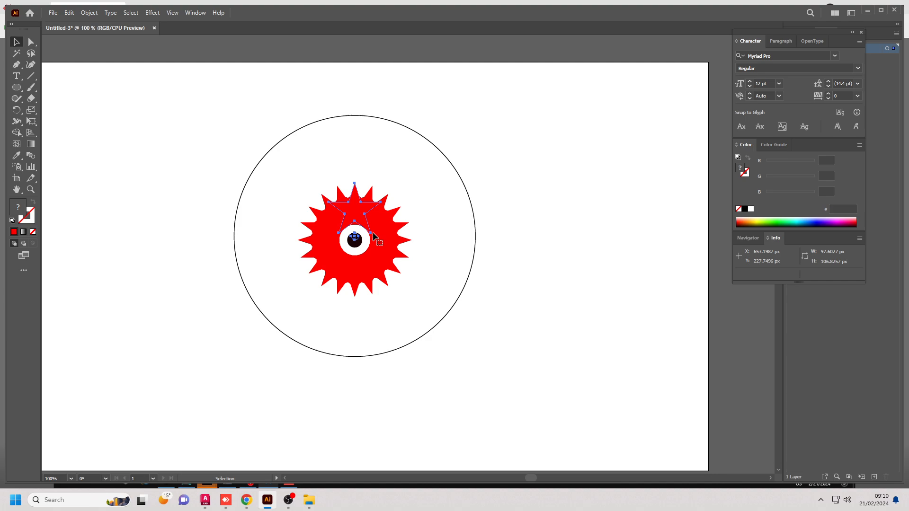
right_click(358, 214)
click(417, 329)
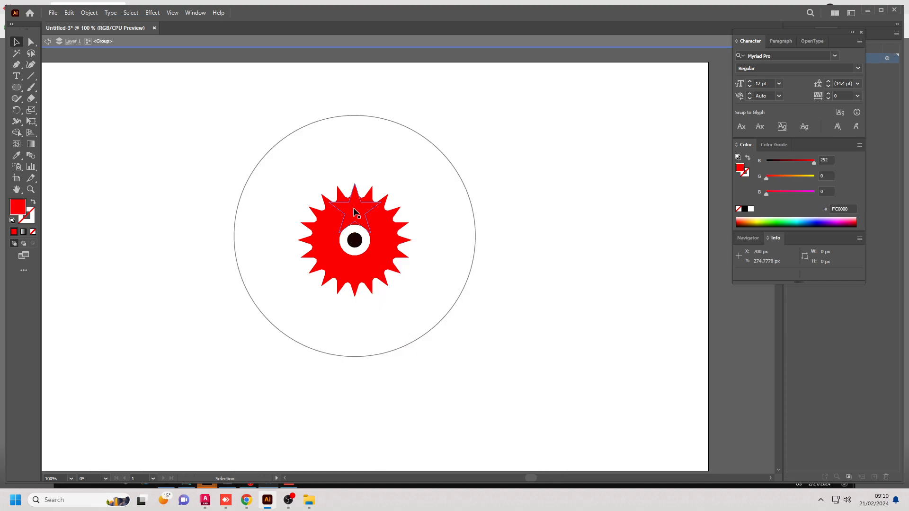
Move the original star up beyond the large circle's upper edge to spread the copies into a ring, and fine-tune its position
drag(354, 212, 353, 99)
scroll(351, 199, down, 1)
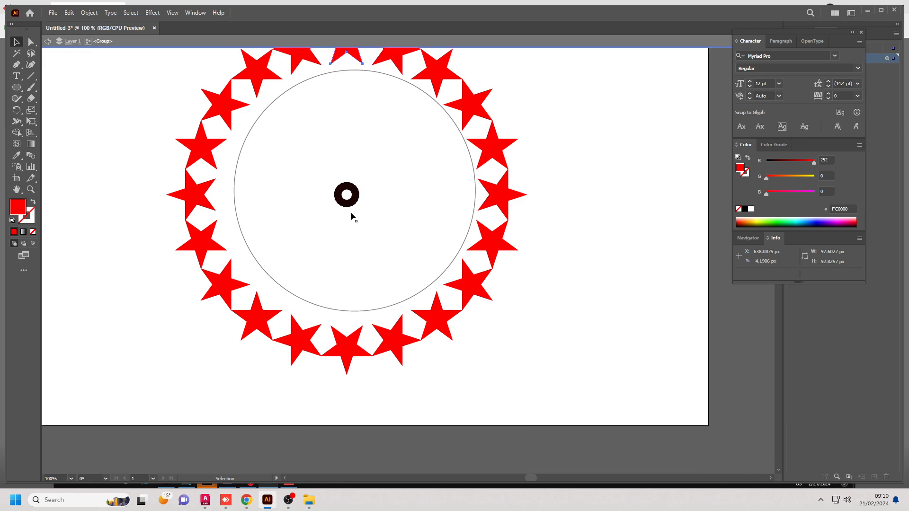
scroll(354, 211, up, 2)
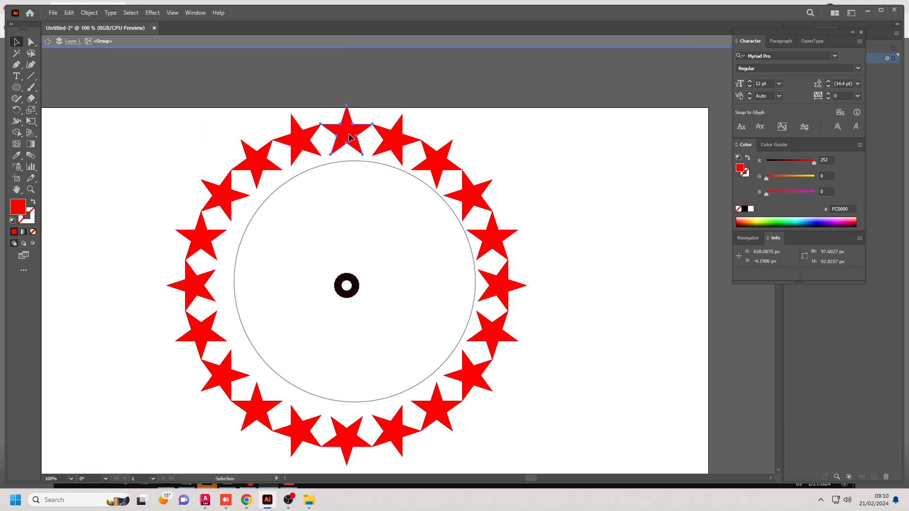
mouse_move(352, 139)
mouse_down()
mouse_move(354, 114)
mouse_move(353, 206)
mouse_move(349, 138)
mouse_move(349, 145)
mouse_up()
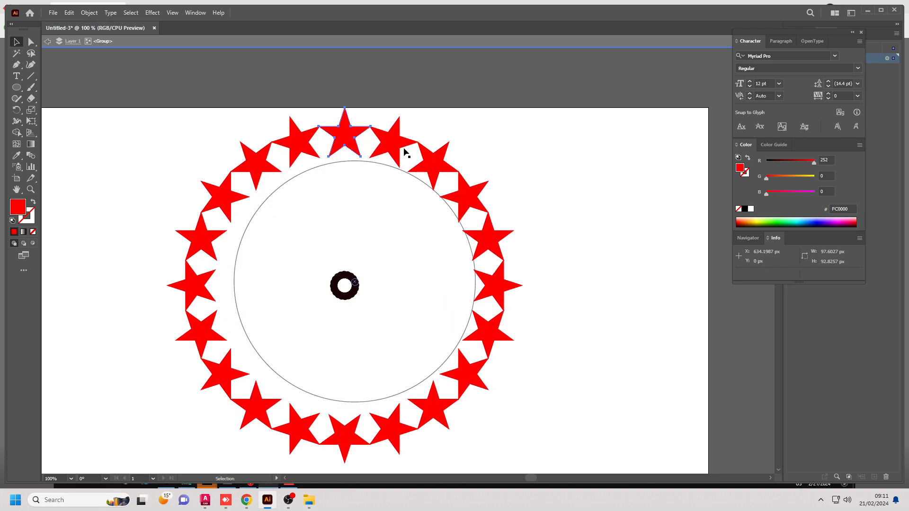
Move the original black dot outward to spread its copies into a ring, and recentre the dots and stars on the large circle
scroll(400, 293, down, 1)
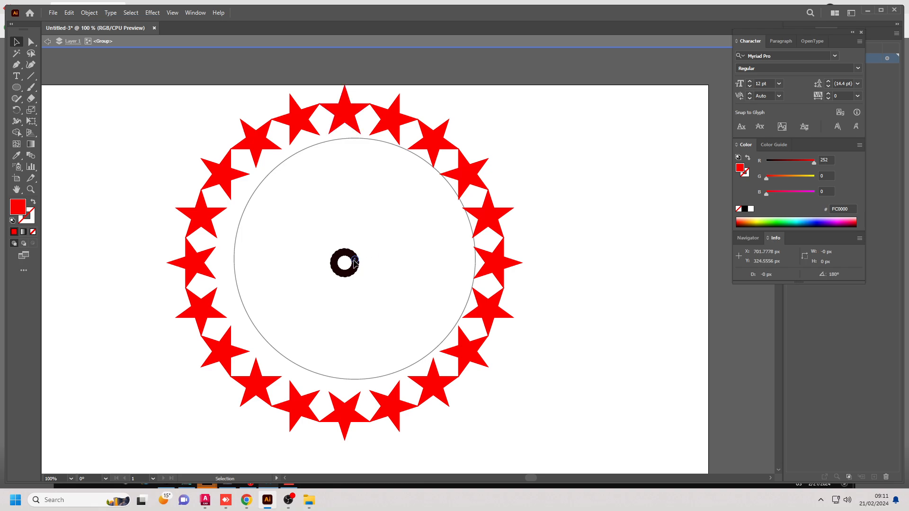
drag(357, 267, 410, 275)
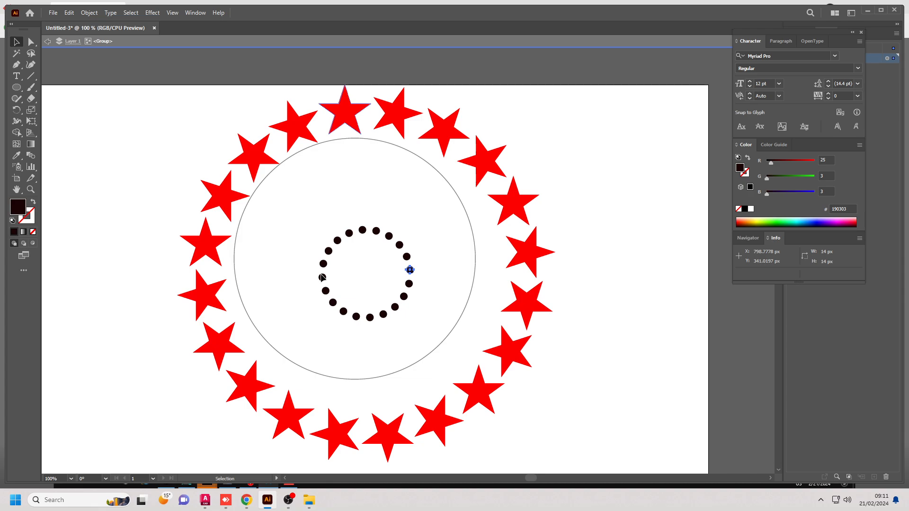
drag(322, 278, 359, 253)
click(351, 247)
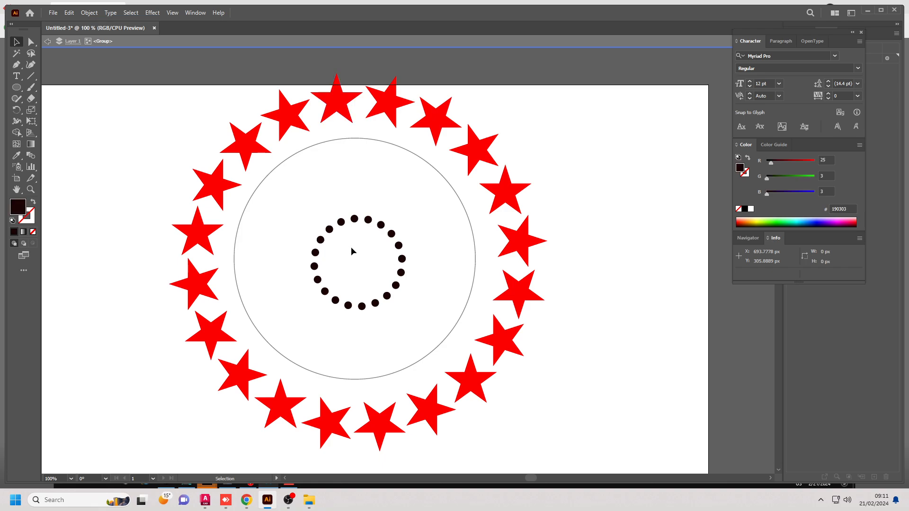
drag(340, 222, 343, 219)
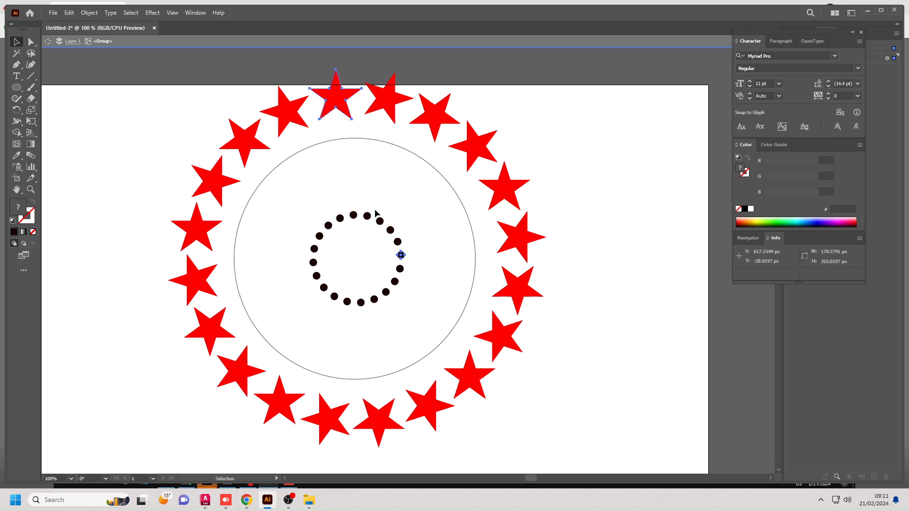
Leave isolation mode, move the large circle and the star-and-dot group down together on the artboard, and nudge the group to recentre it
scroll(289, 258, down, 2)
scroll(286, 260, up, 3)
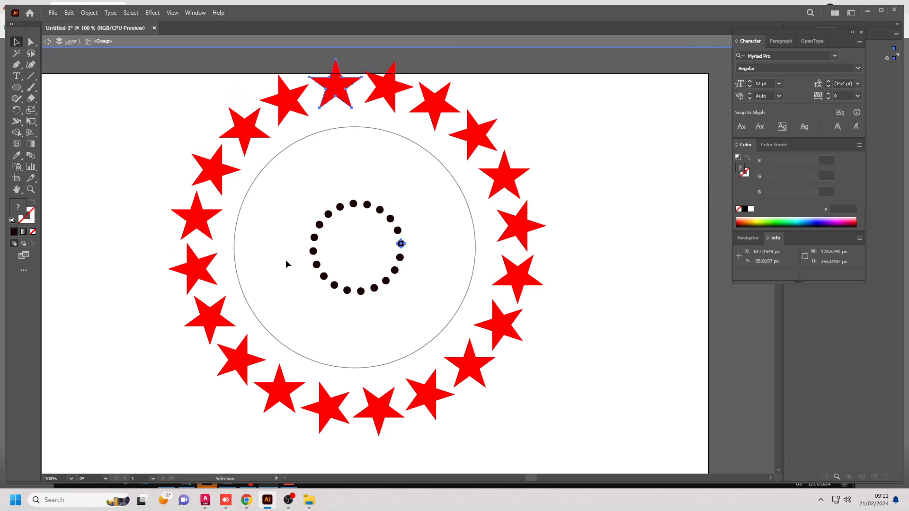
drag(123, 103, 547, 399)
scroll(479, 374, up, 2)
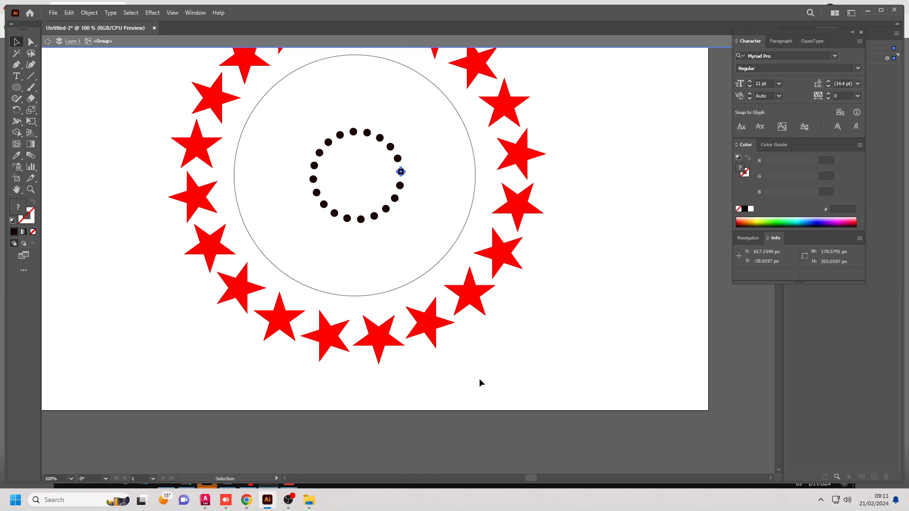
drag(361, 224, 362, 223)
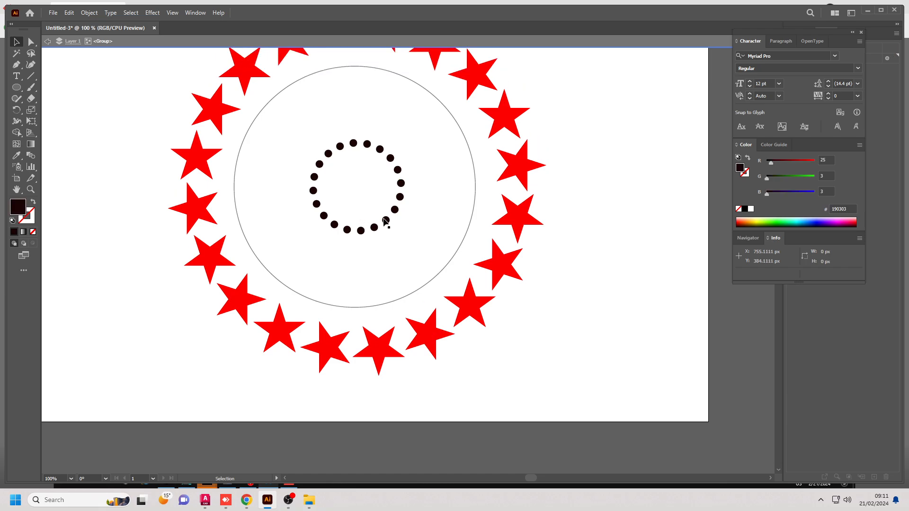
scroll(401, 288, up, 2)
click(319, 325)
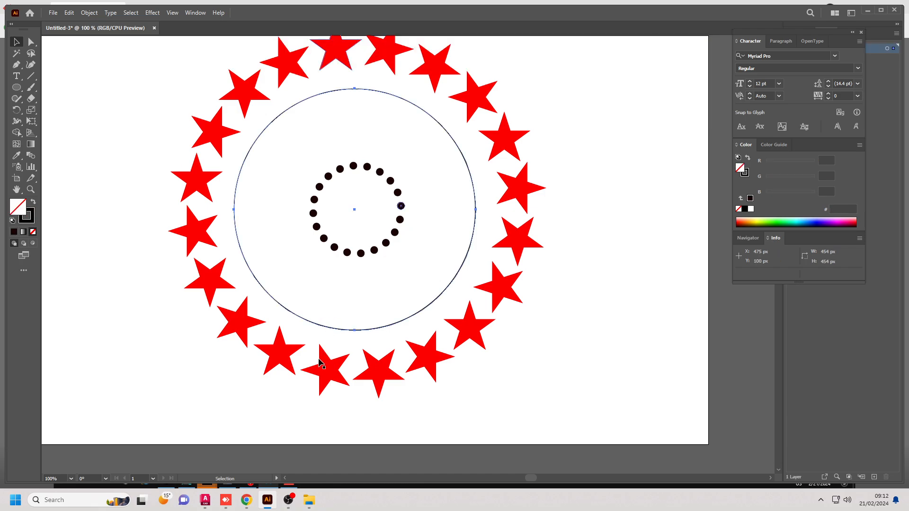
shift+click(325, 367)
drag(335, 364, 334, 397)
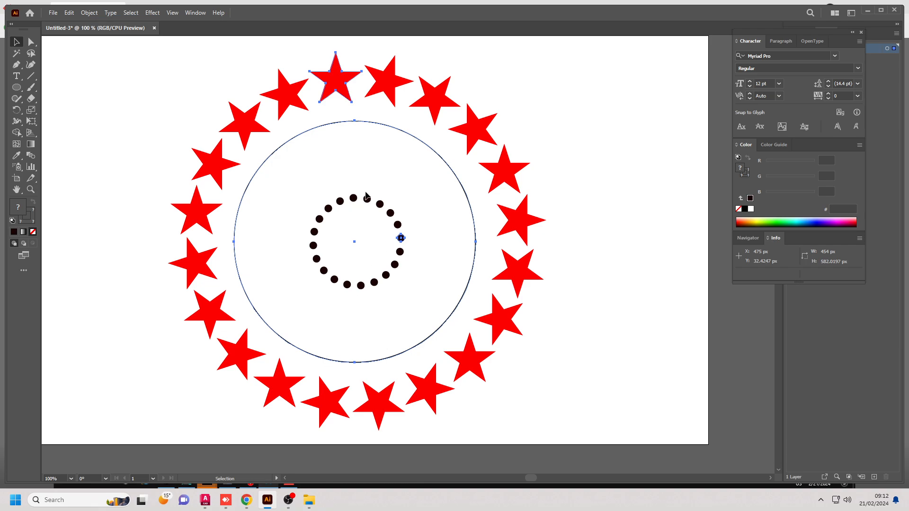
mouse_move(334, 90)
mouse_down()
mouse_move(334, 70)
mouse_move(335, 86)
mouse_up()
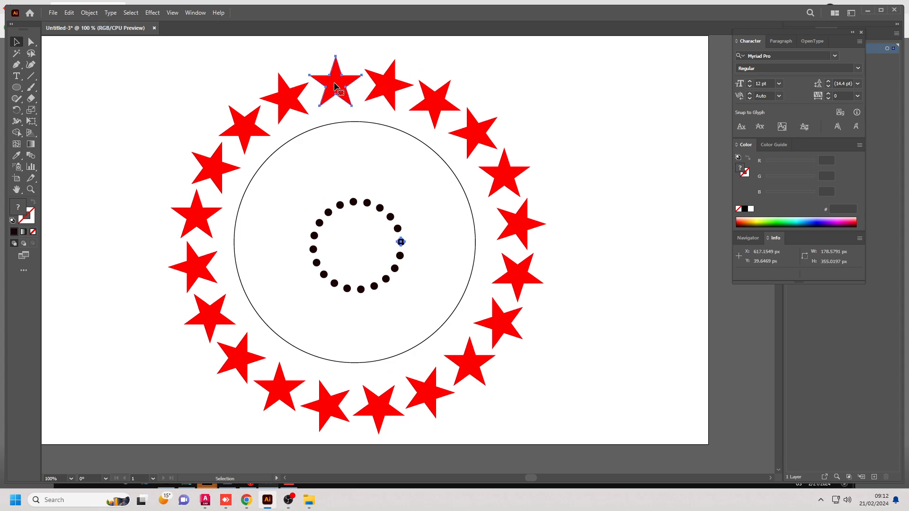